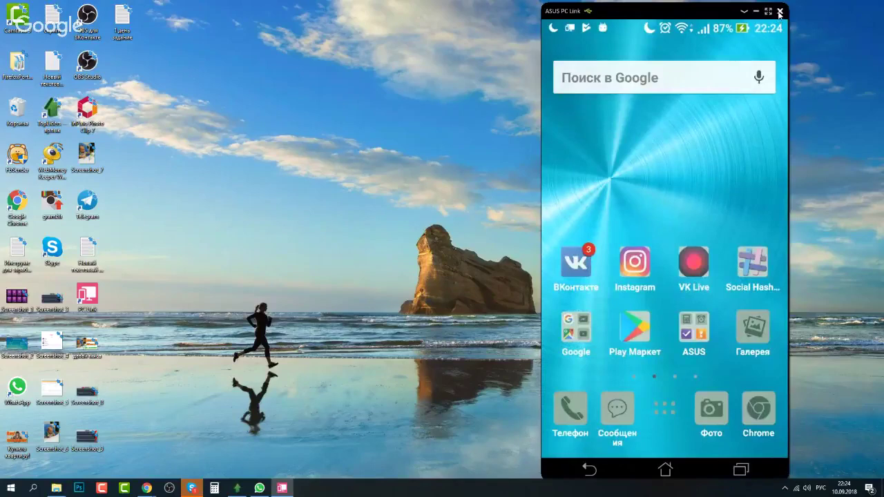
Step: Close the ASUS PC Link phone mirroring window and agree to keep receiving notifications
click(781, 11)
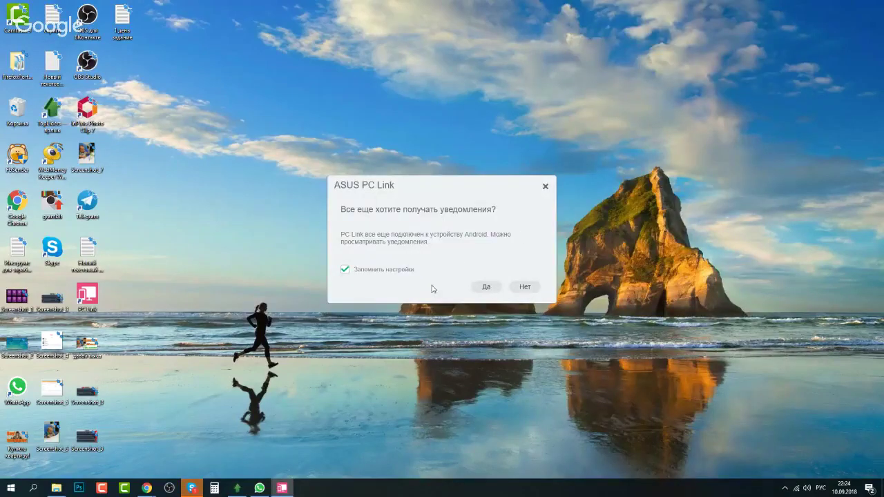
click(486, 287)
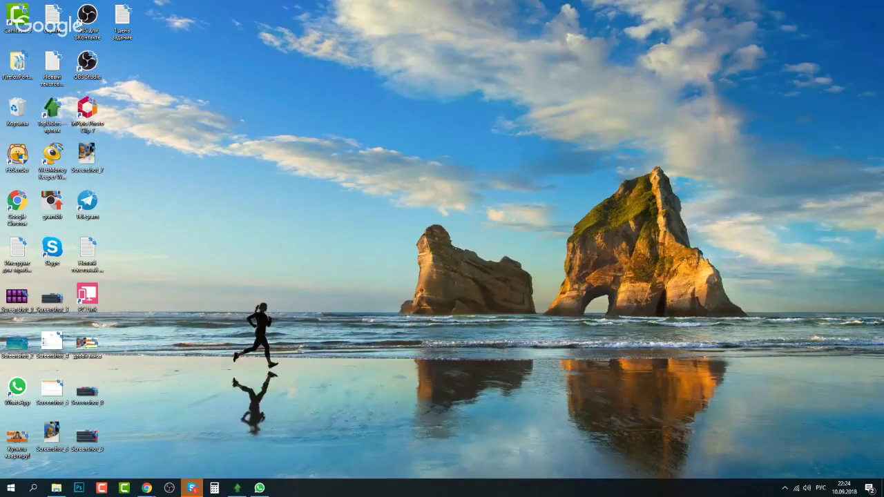
Step: Switch to Chrome, search Google for "инстаграма" in a new tab and open the Instagram website
mouse_move(147, 488)
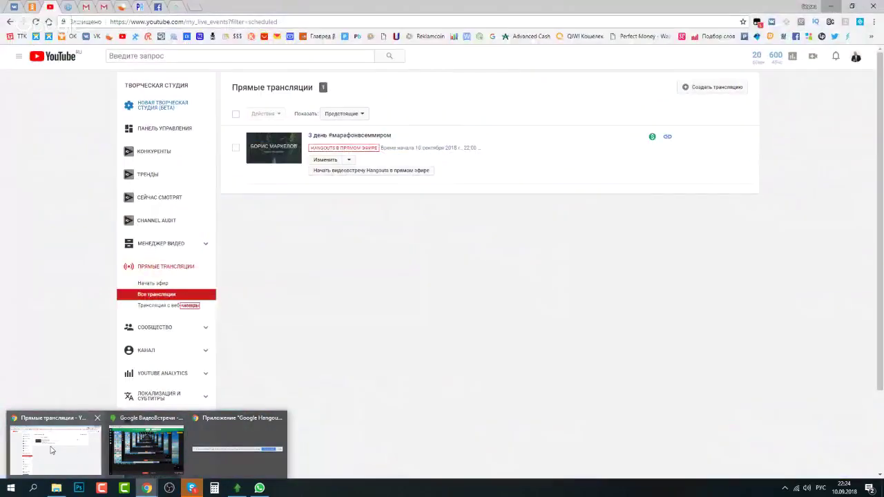
click(50, 450)
click(196, 6)
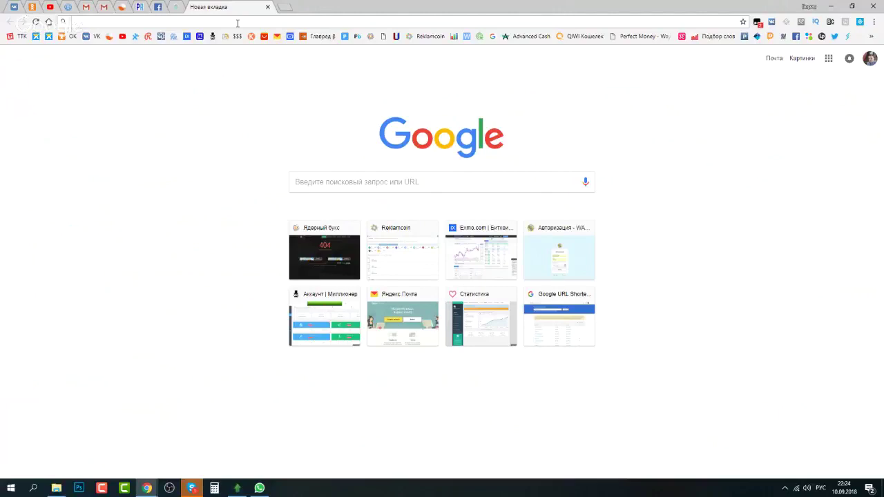
text(ин)
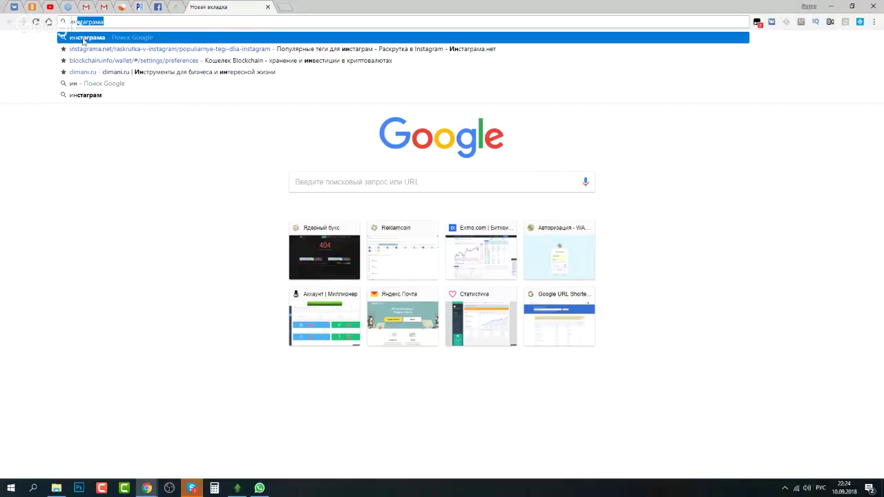
key(Return)
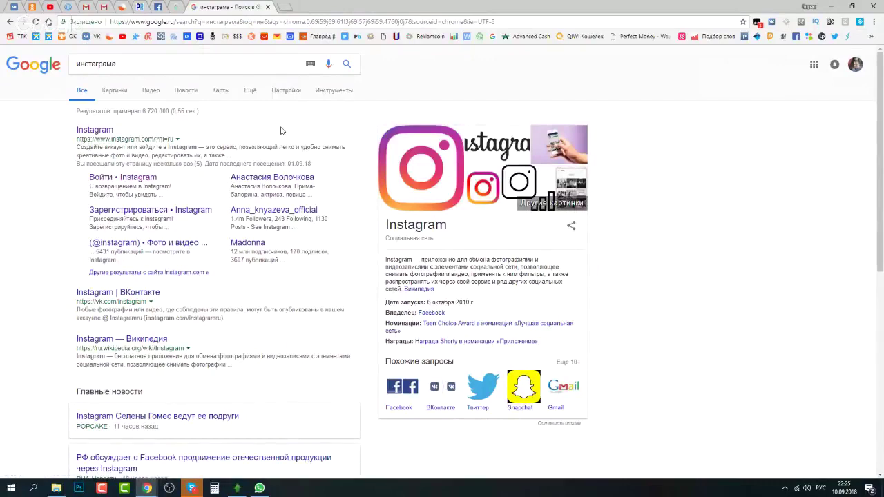
click(98, 131)
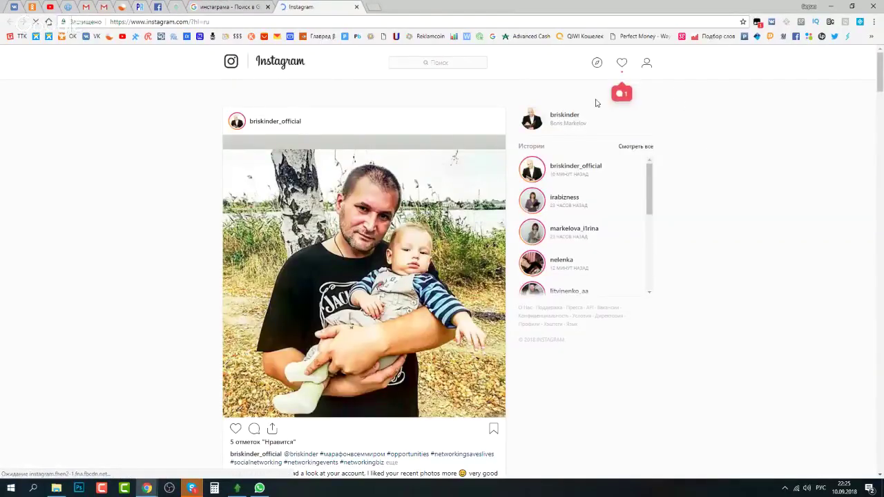
Step: Open the account's own Instagram profile and log out of the account
scroll(318, 347, down, 1)
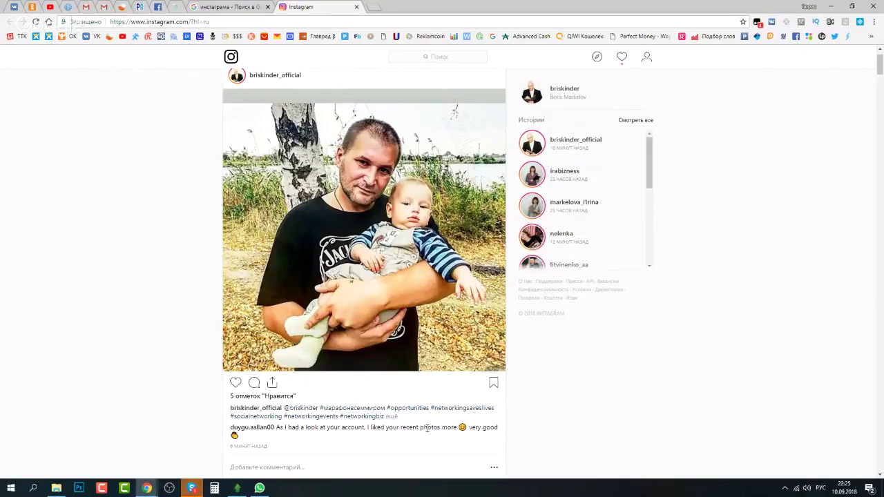
click(647, 60)
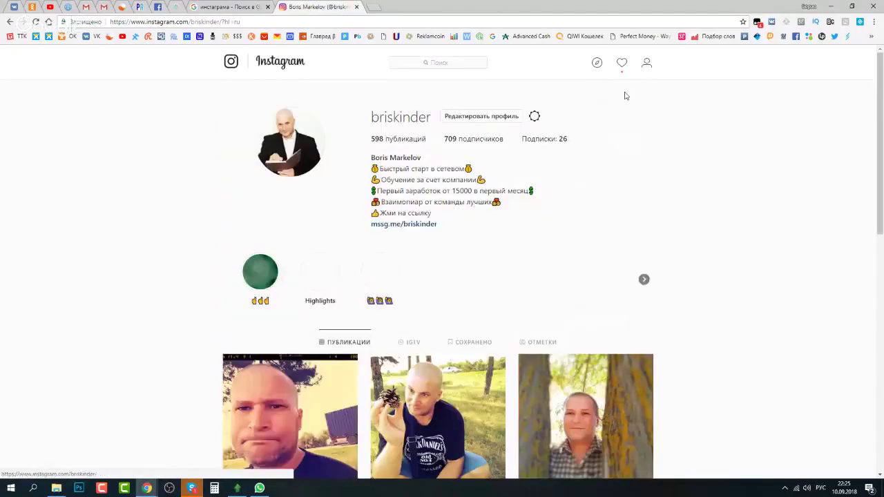
click(536, 118)
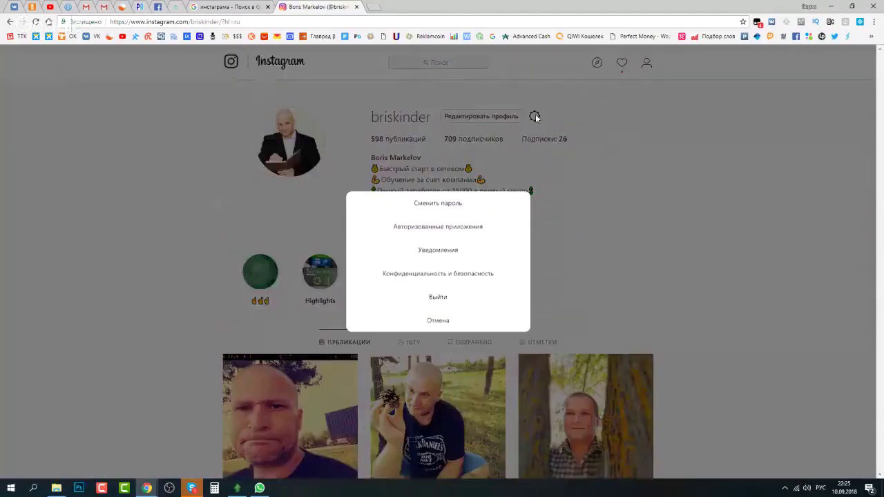
click(437, 299)
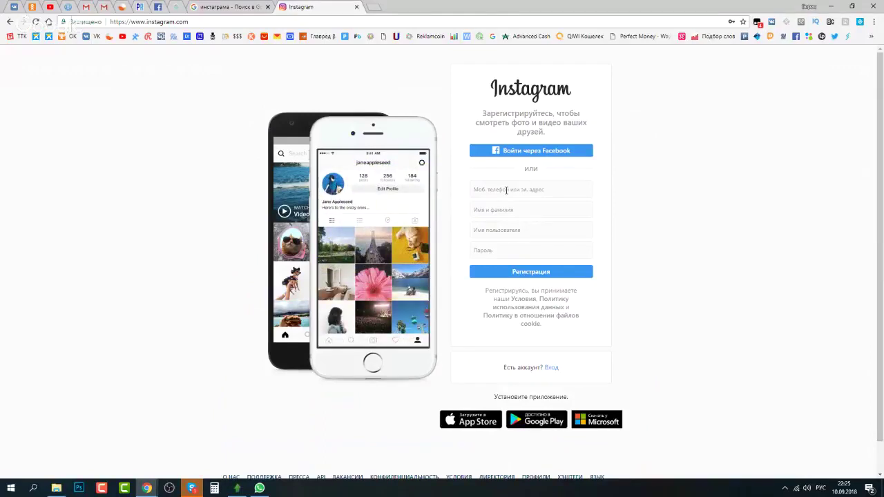
Step: Examine the full name and username fields of the Instagram registration form without filling them in
click(494, 211)
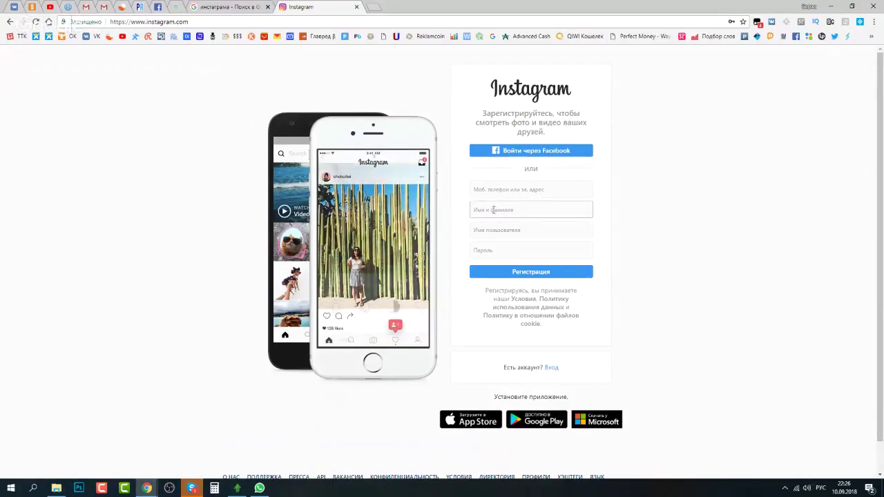
click(488, 232)
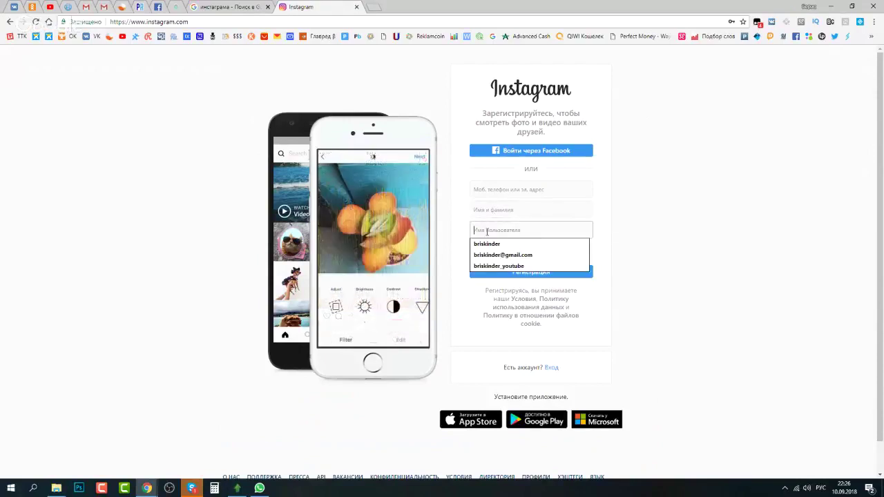
click(670, 225)
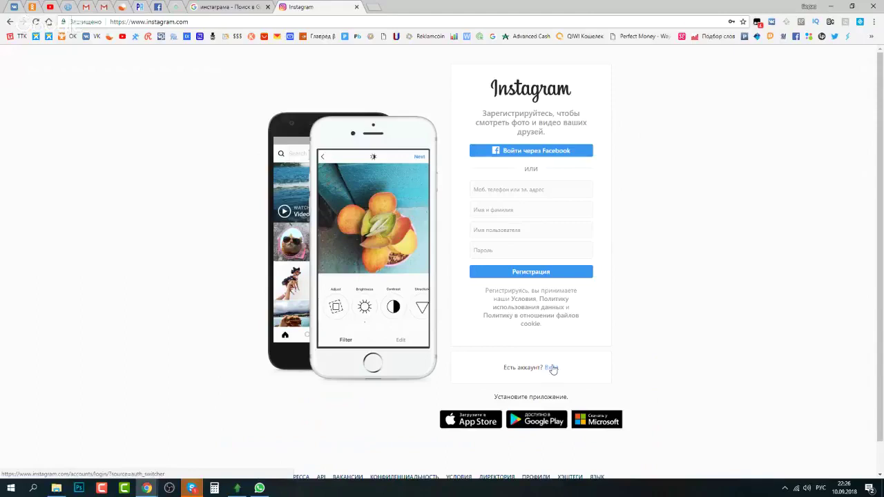
Step: Log back in to the existing Instagram account and open its profile page
click(552, 368)
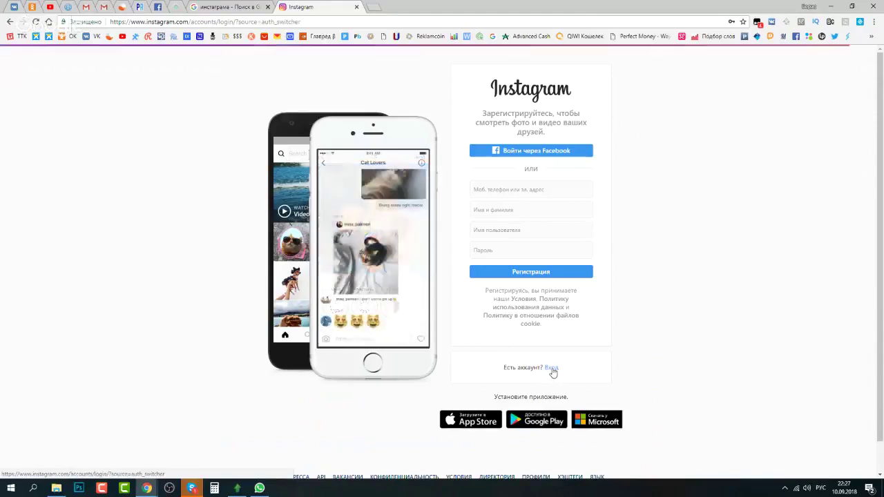
click(435, 215)
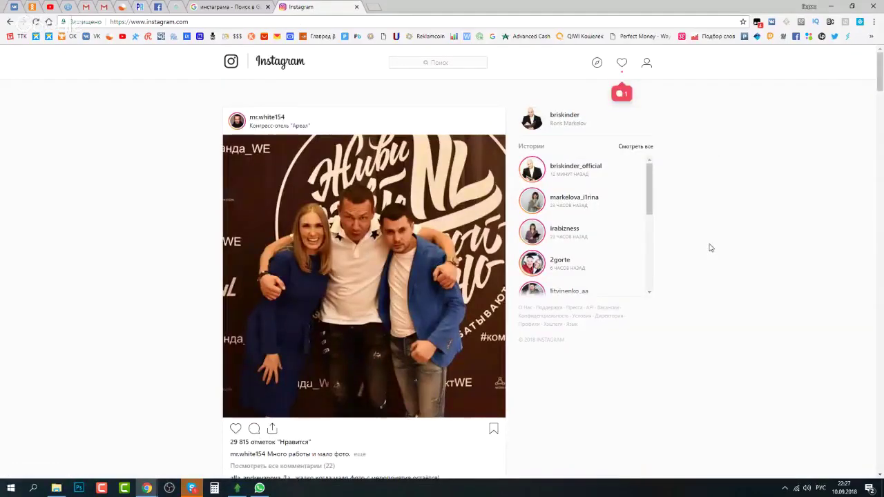
click(647, 65)
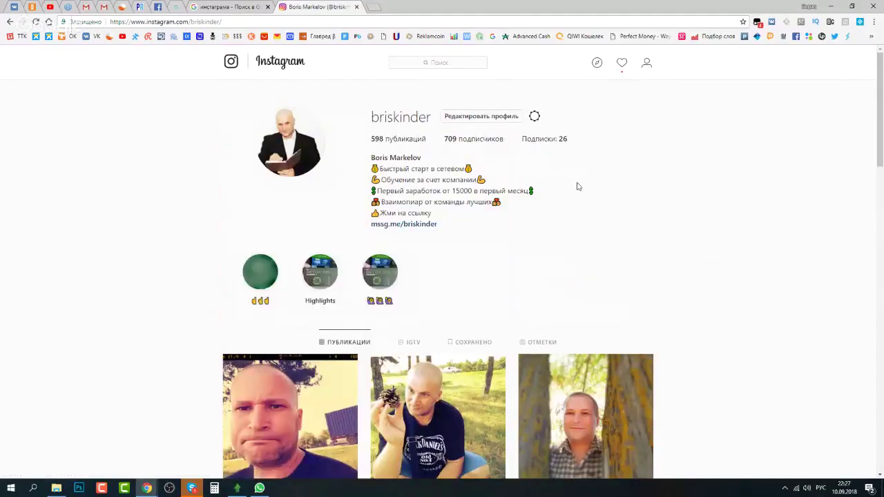
Step: Review the profile's account options, such as password, authorised apps, notifications and privacy, and dismiss them without choosing one
click(535, 116)
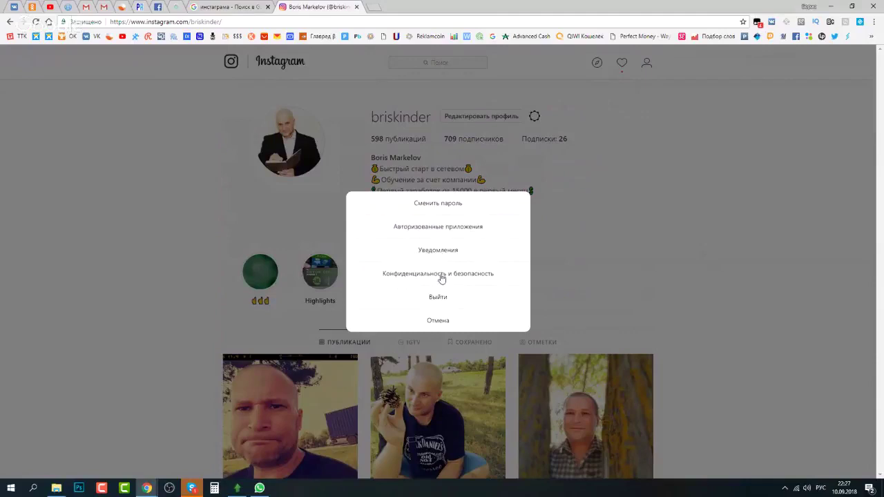
click(648, 136)
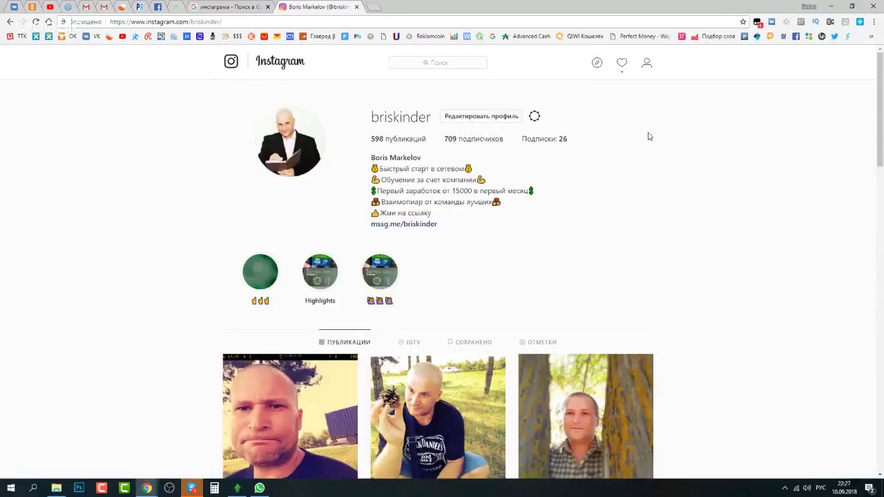
click(534, 117)
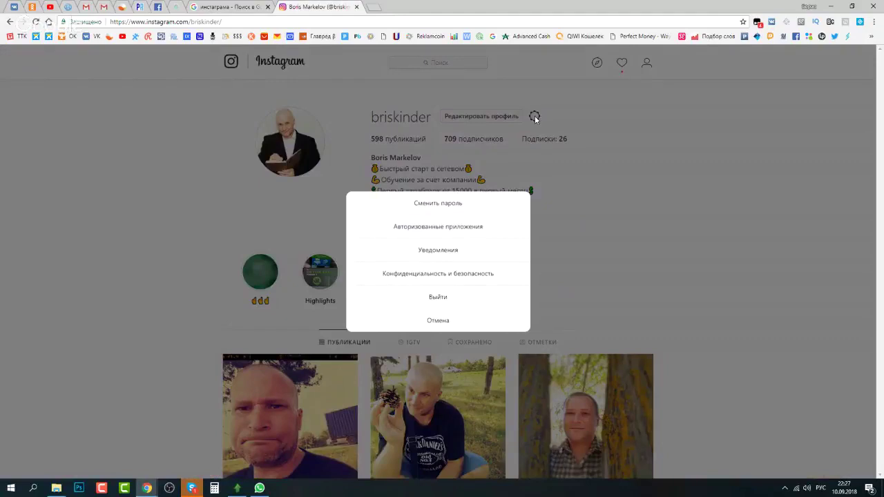
click(610, 124)
Step: Review the account settings: profile details and bio, password change, apps with access, email and SMS subscriptions, and contact management
click(476, 118)
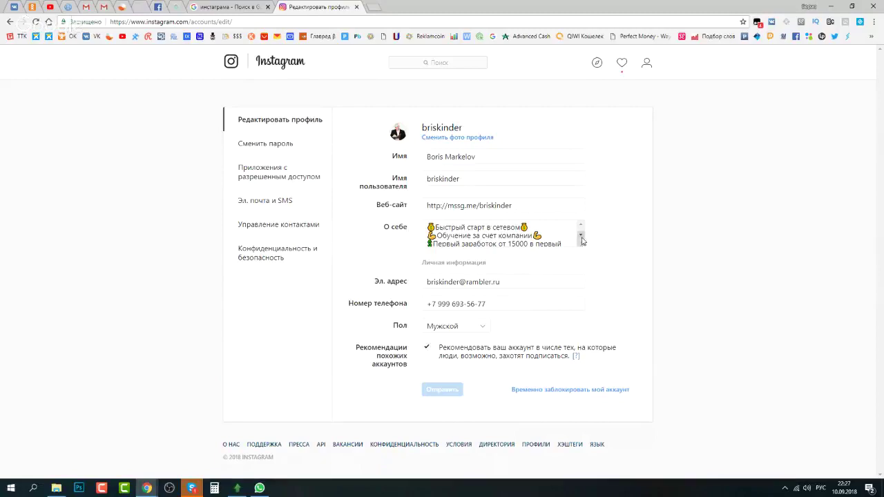
click(582, 240)
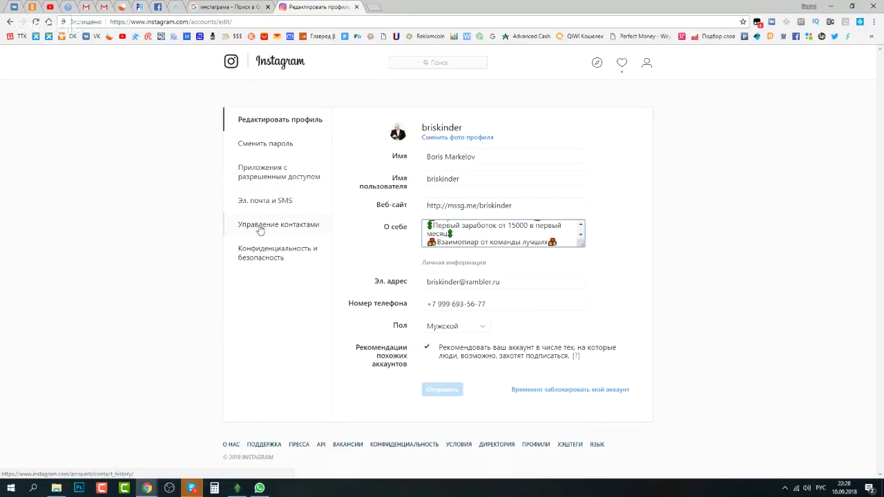
click(266, 144)
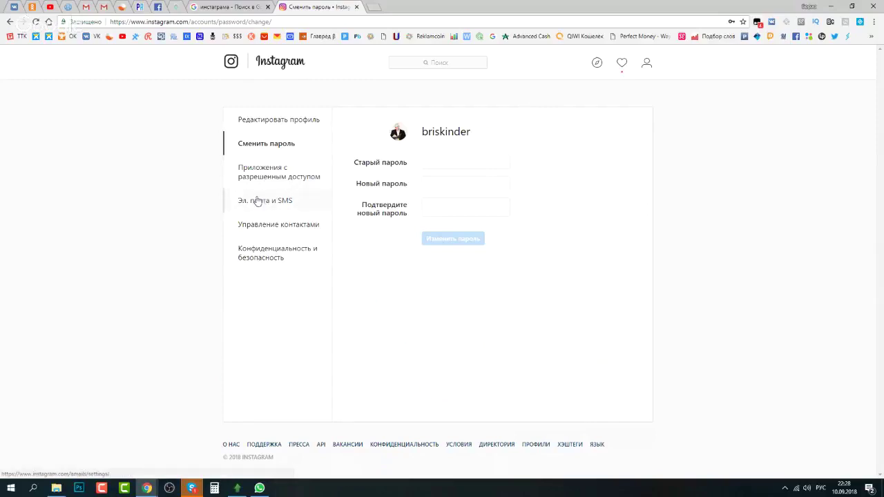
click(264, 177)
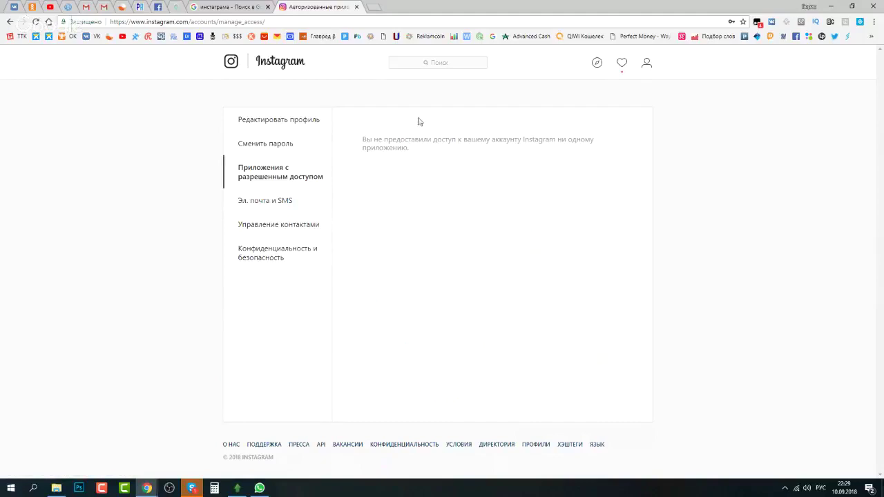
click(260, 203)
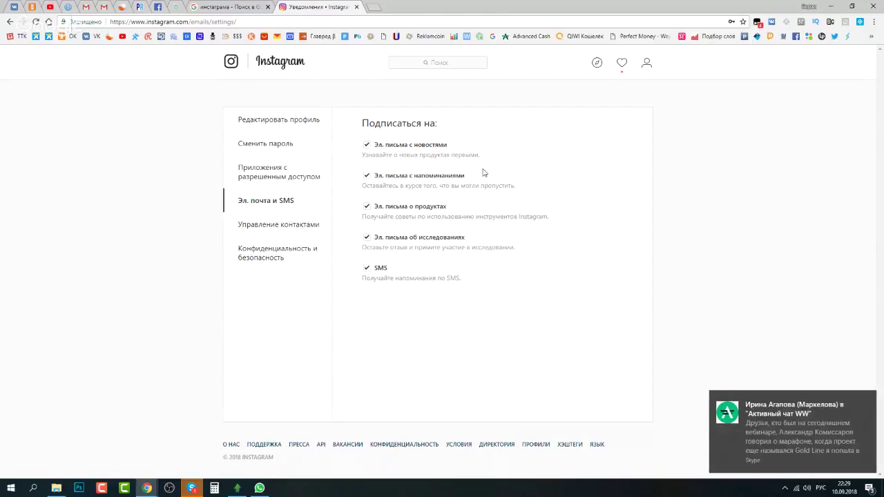
click(270, 228)
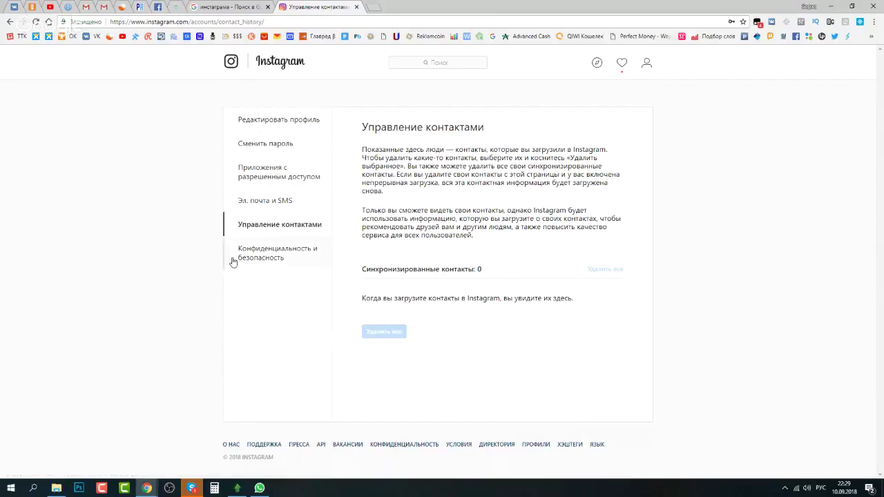
click(264, 126)
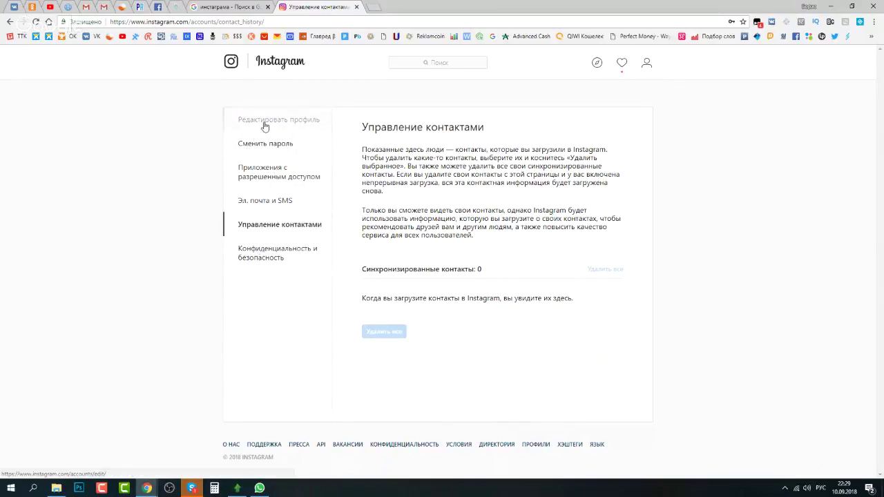
Step: Return to the account's profile page and look through its published photos and videos
click(646, 65)
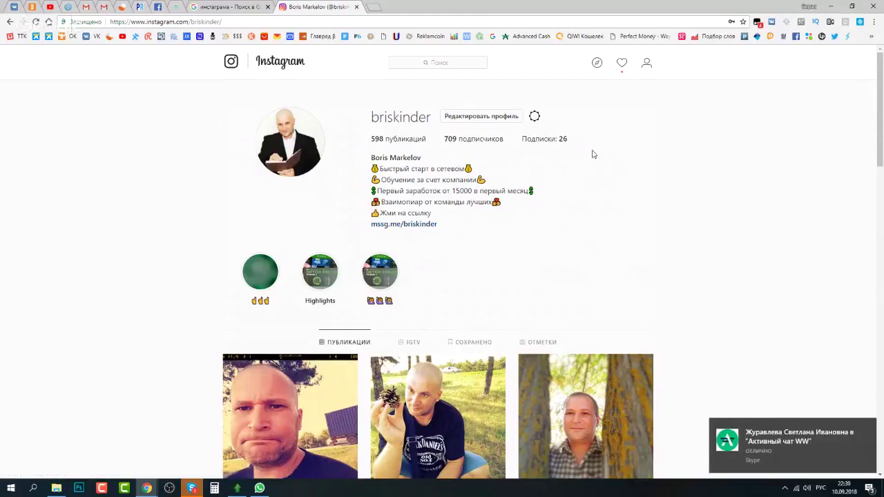
scroll(593, 159, down, 1)
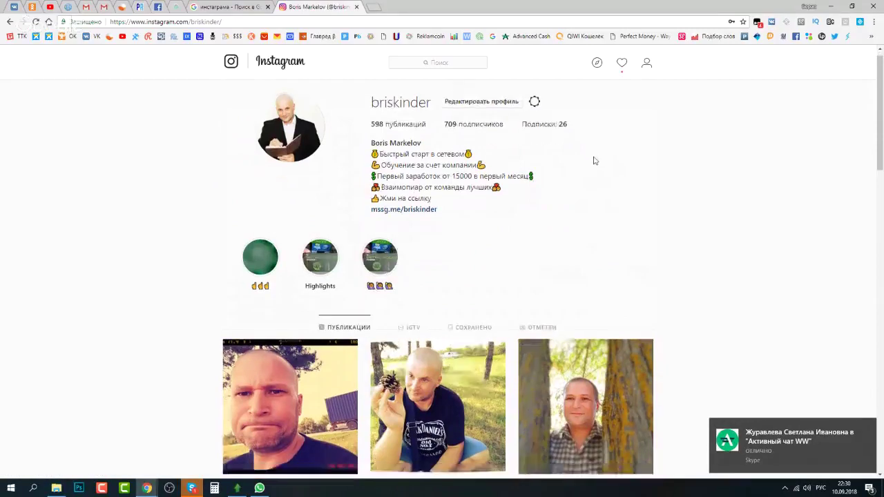
scroll(593, 160, down, 2)
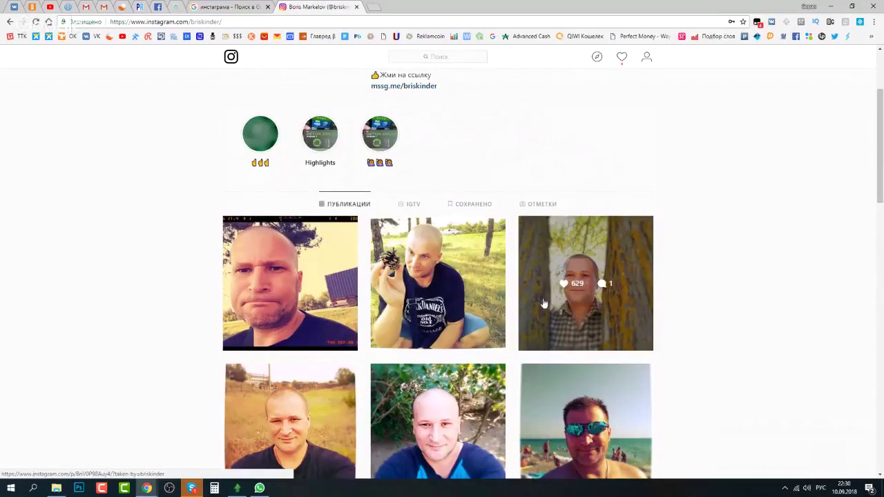
scroll(384, 326, down, 1)
scroll(384, 326, down, 3)
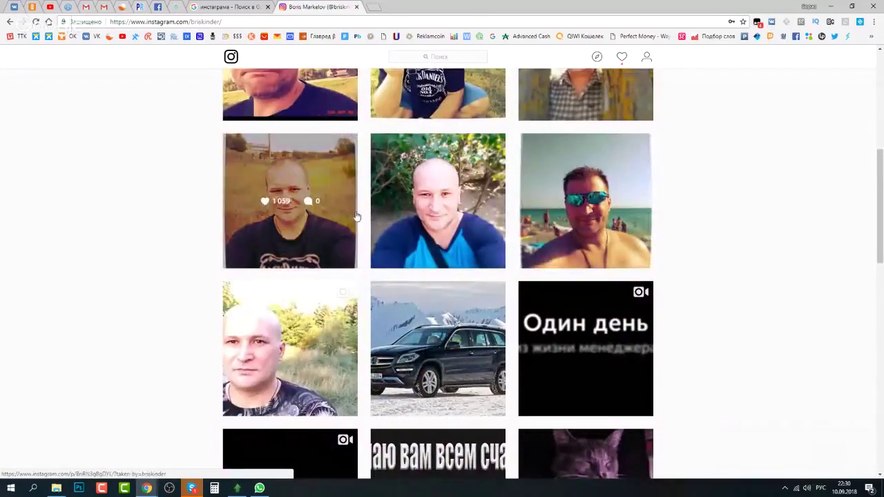
scroll(357, 216, up, 2)
scroll(358, 216, up, 3)
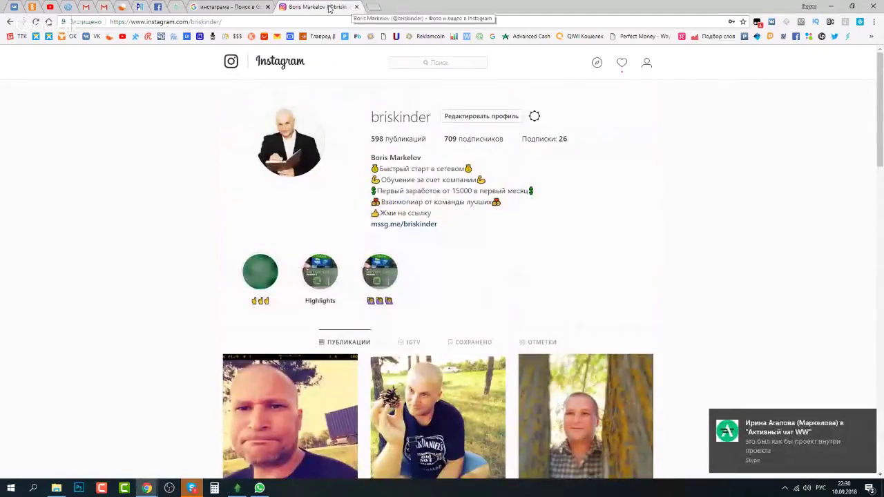
Step: Close the Google search and Instagram tabs and minimize the browser to show the desktop
click(269, 6)
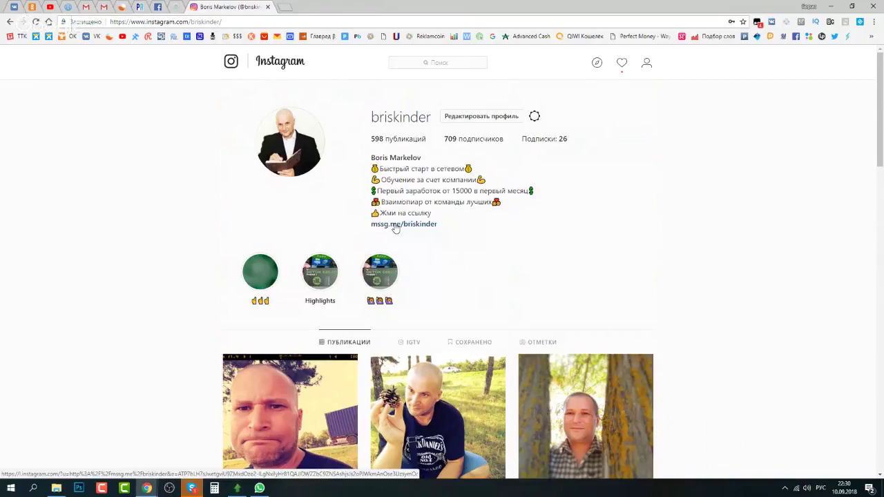
click(268, 7)
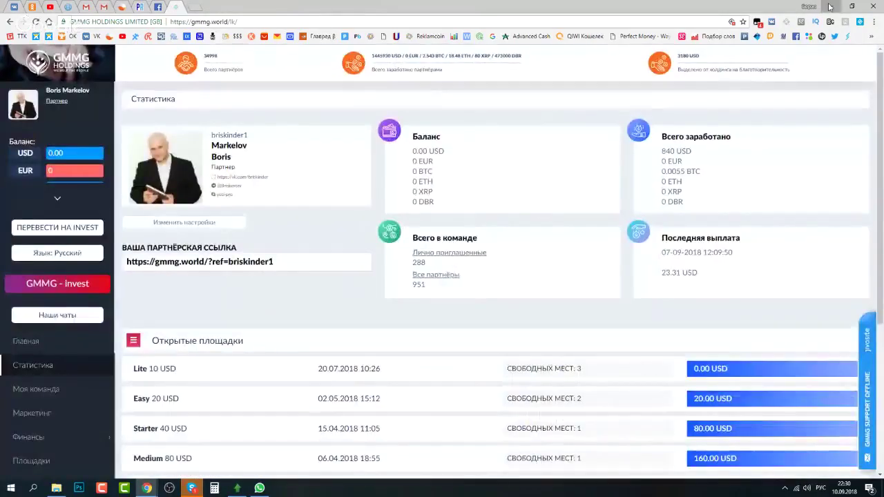
click(830, 7)
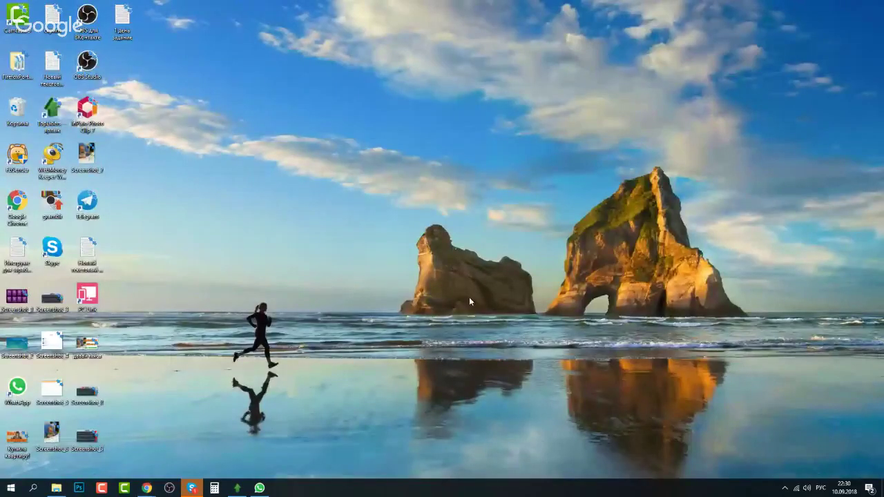
Step: Bring the browser window back, search Google for "инстаграма" in a new tab and open the Instagram site from the results
mouse_move(148, 490)
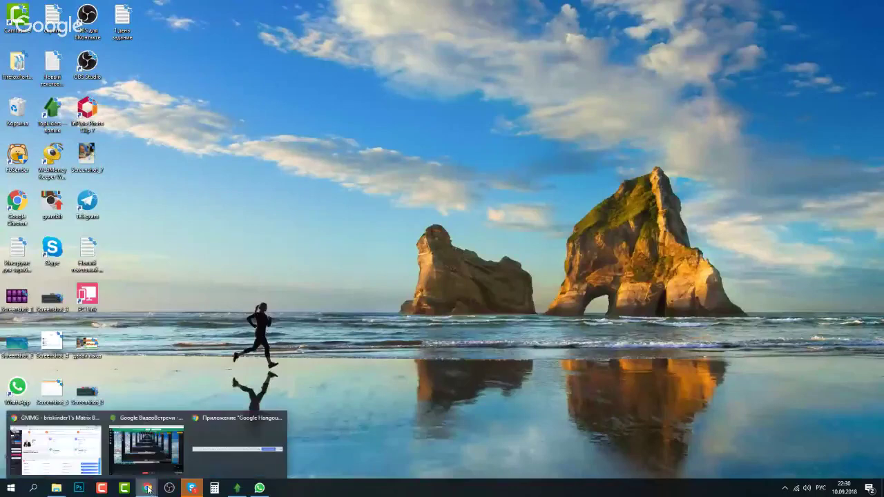
click(63, 448)
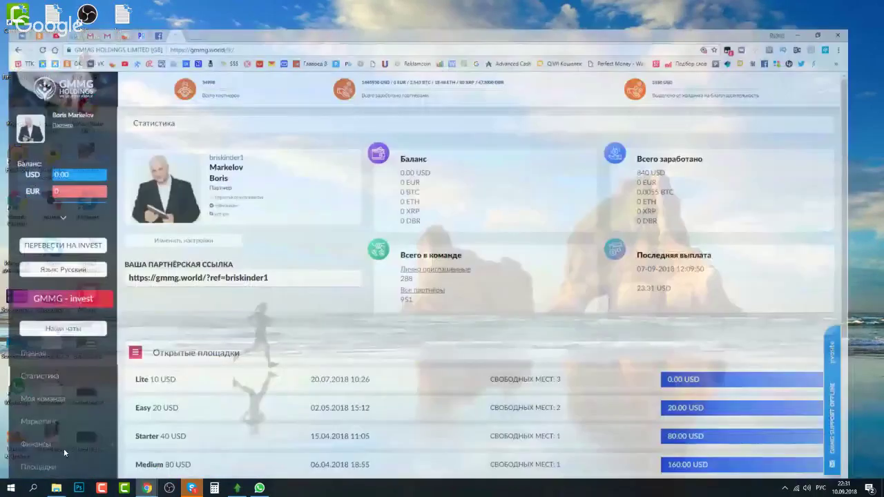
key(ctrl+t)
text(инт)
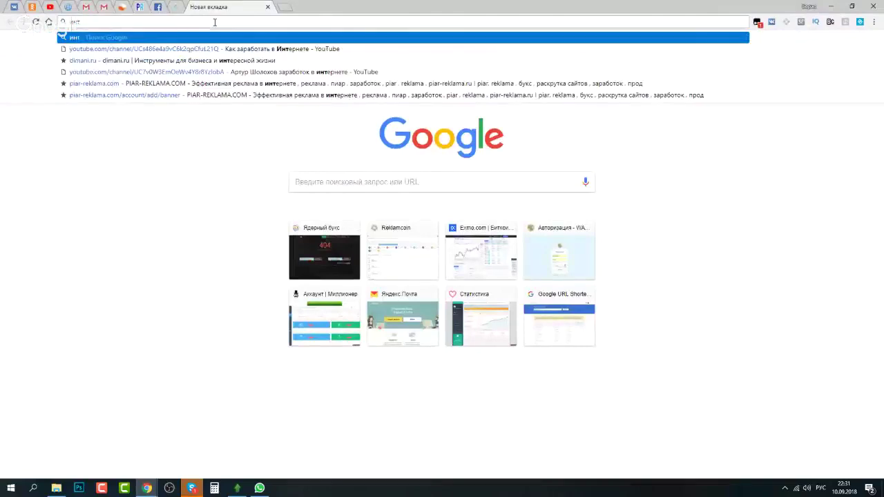
key(BackSpace)
text(стаграма)
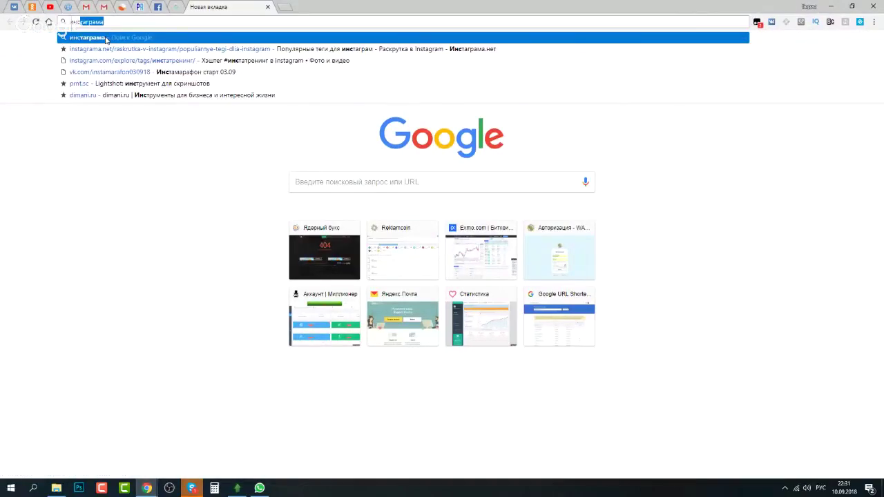
click(106, 38)
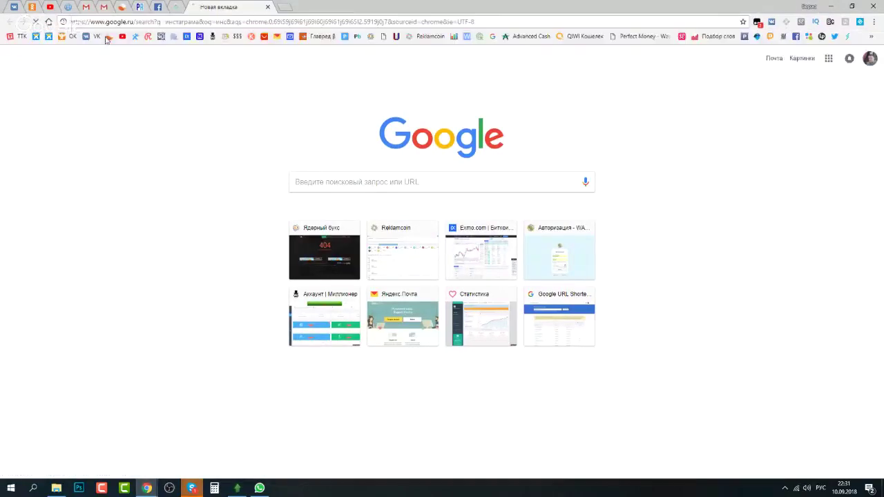
click(95, 130)
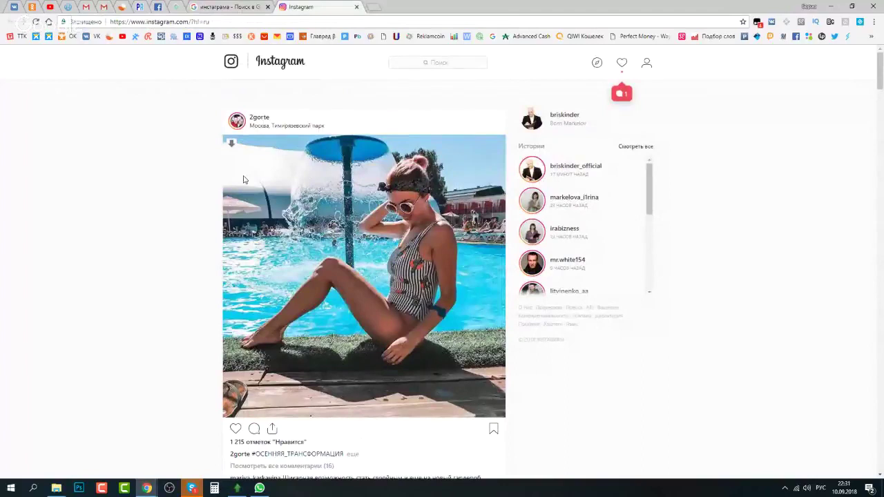
Step: Open the first account's story in the feed's stories list and step through its videos and photos
click(570, 170)
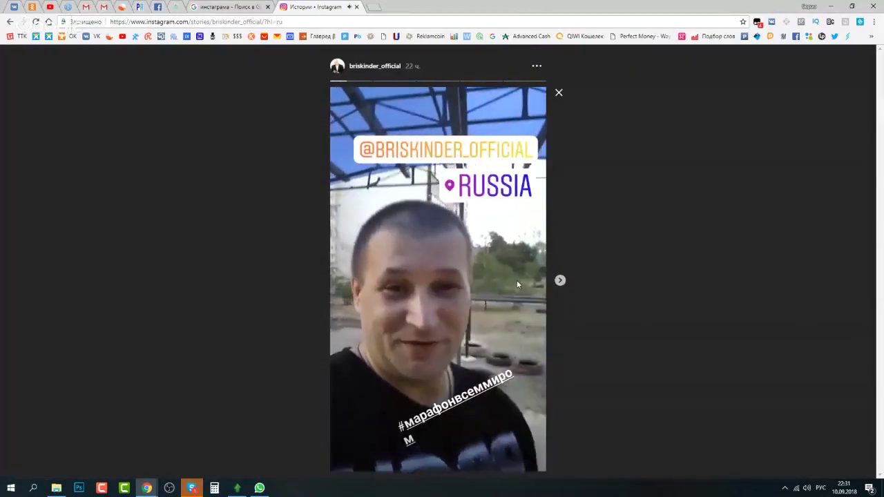
click(560, 281)
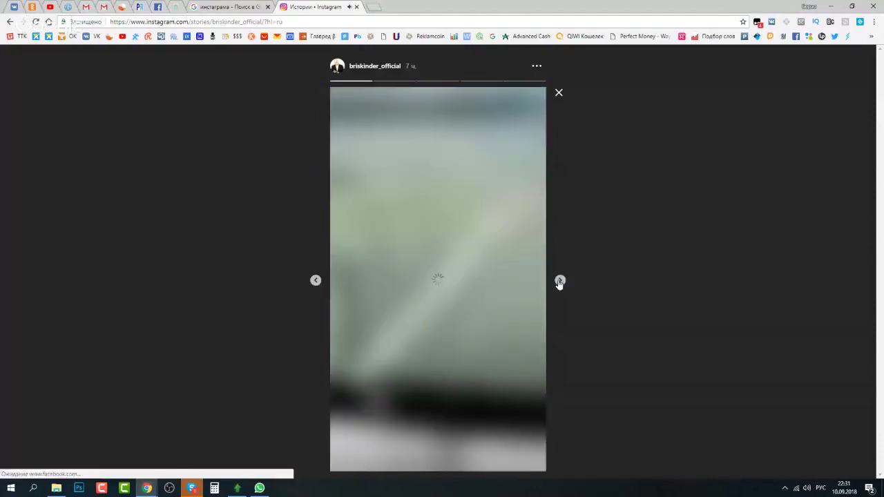
click(559, 281)
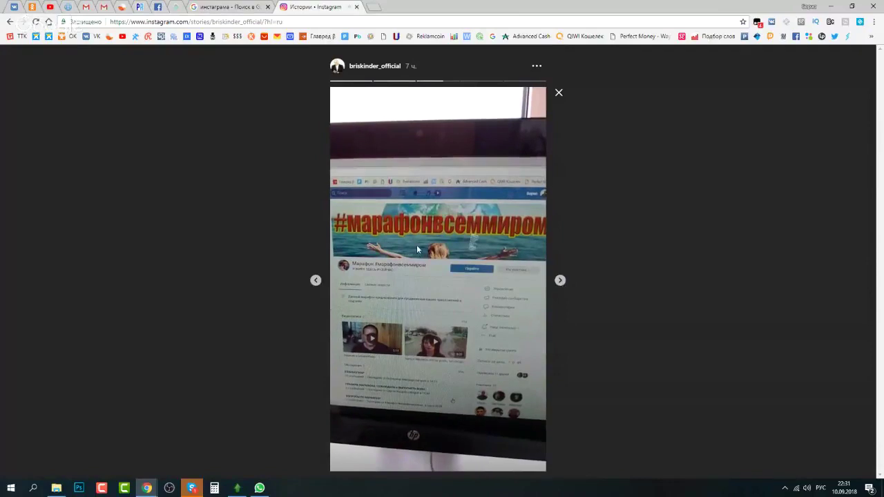
click(560, 280)
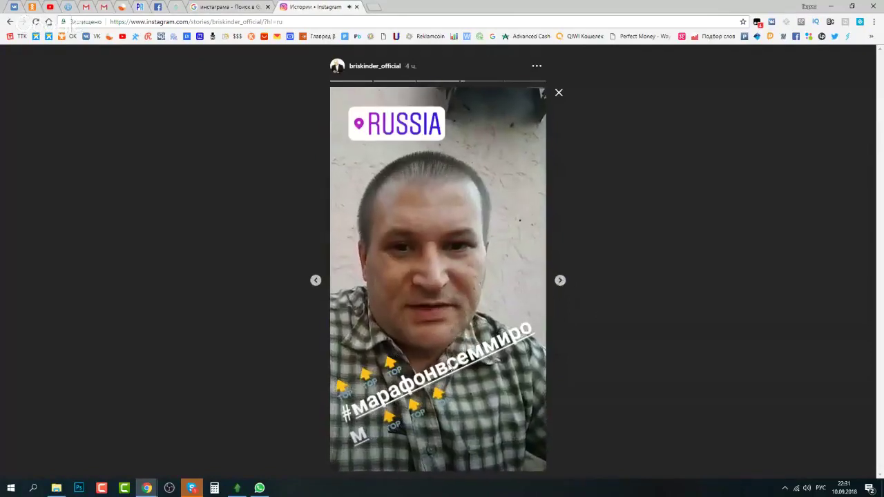
click(560, 280)
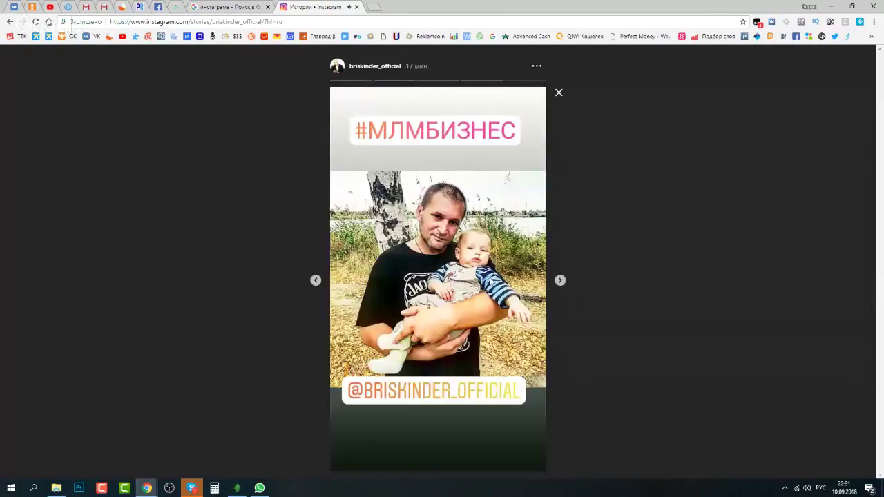
Step: Open the story author's profile and look through its bio, highlights and published posts
click(370, 67)
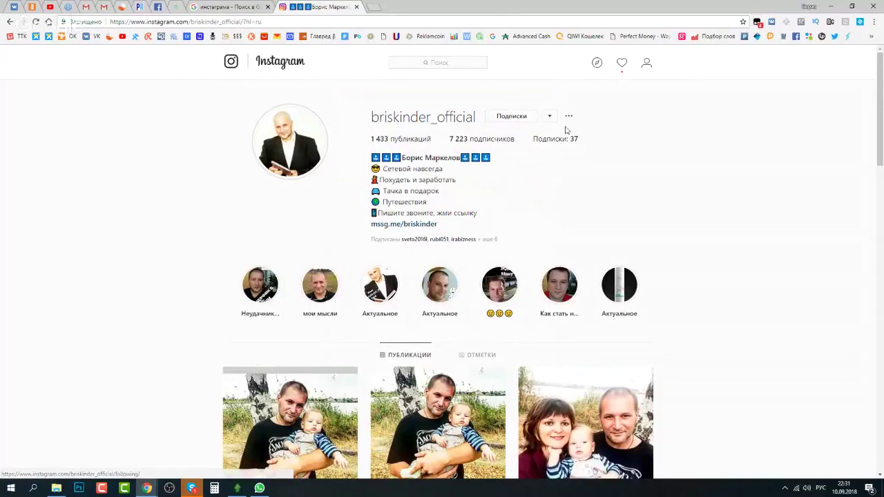
scroll(314, 247, down, 1)
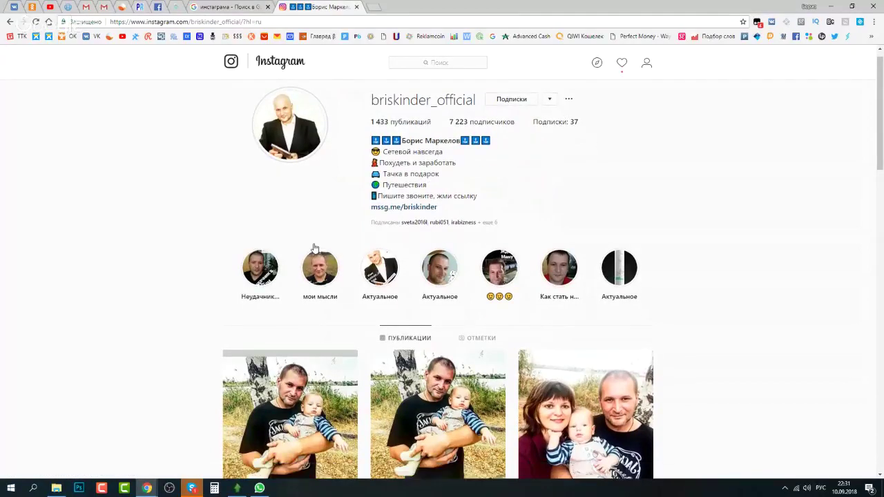
scroll(436, 278, down, 2)
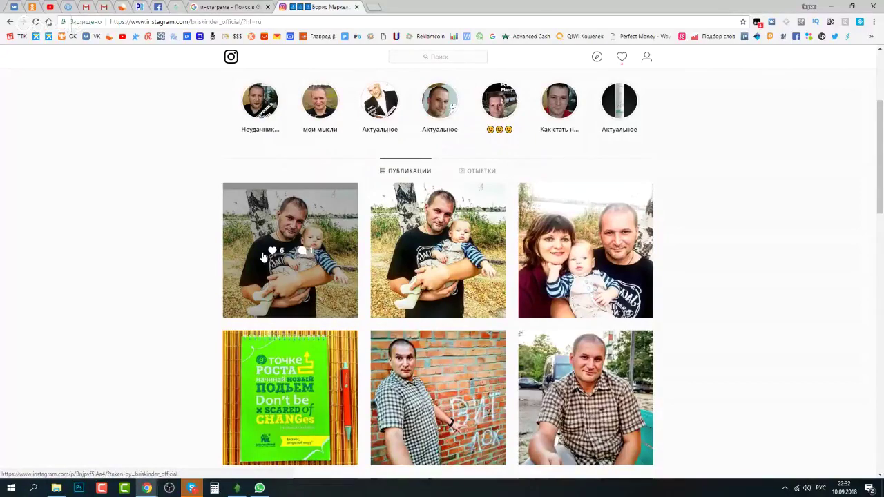
scroll(262, 257, up, 3)
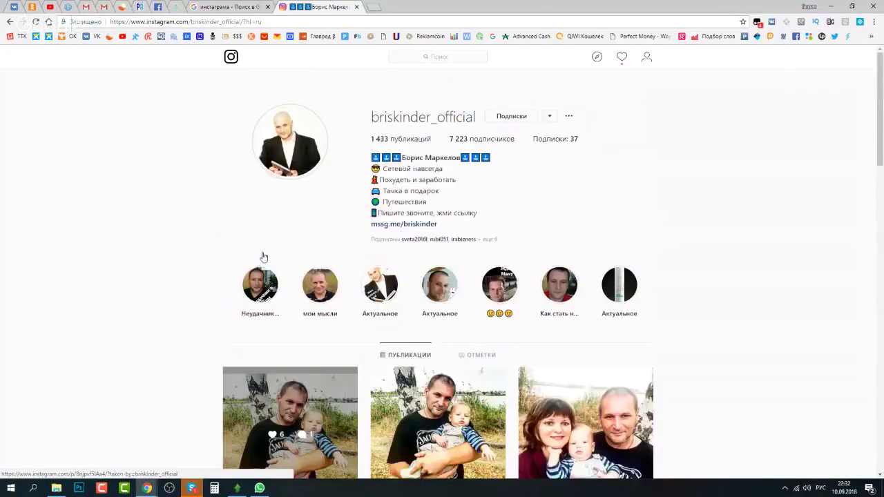
Step: Minimize the browser, switch to Gramblr, set its interface language to Russian and maximize its window
click(832, 7)
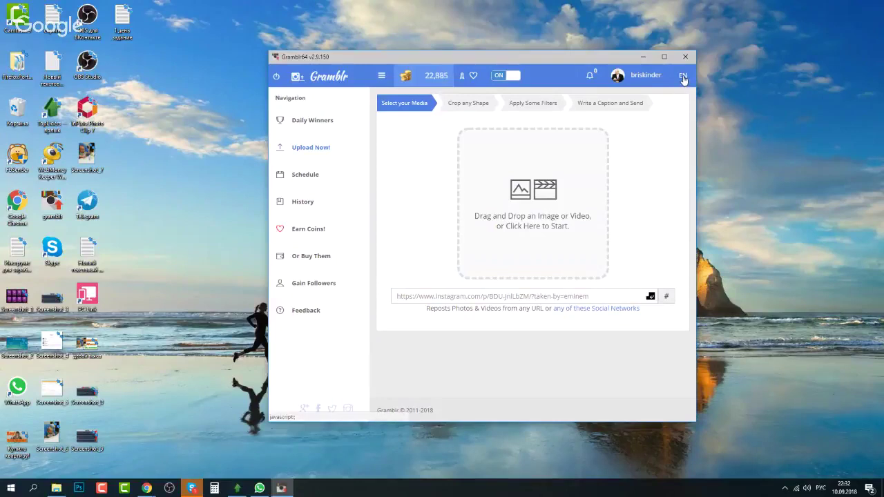
click(683, 77)
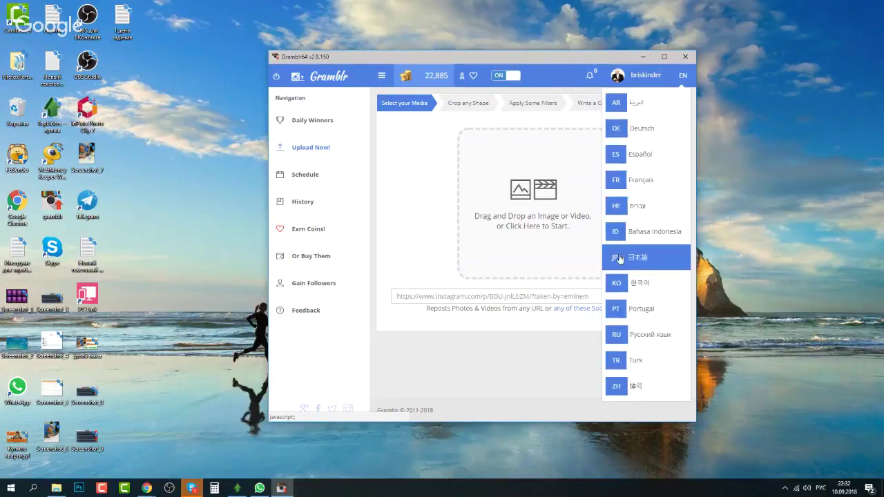
click(649, 336)
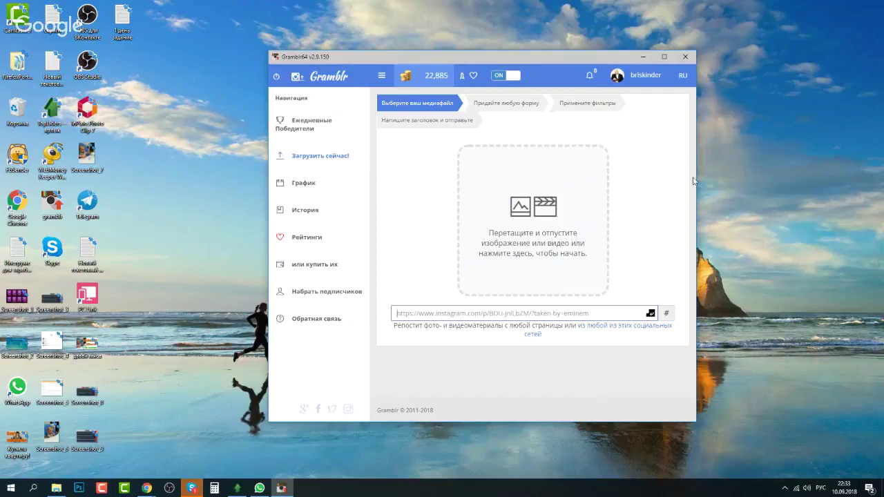
click(664, 57)
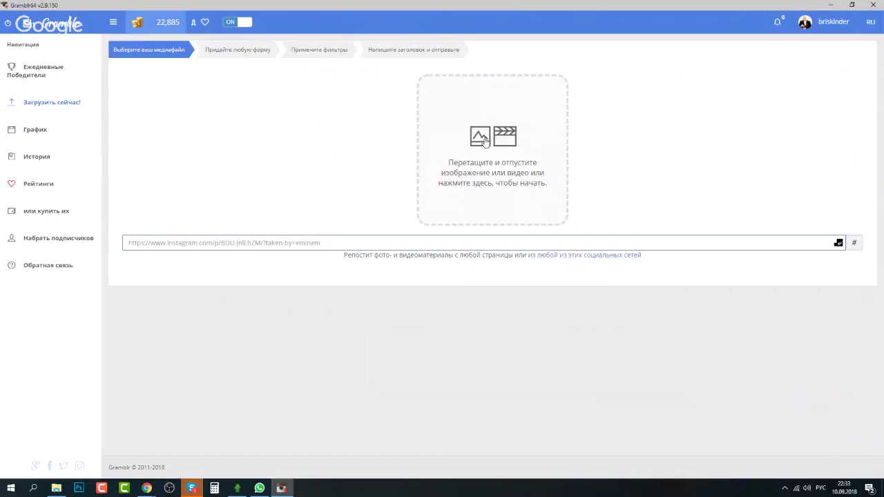
Step: Load the photo P_20180818_164033_MT from the Альбом камеры folder inside Изображения for upload and save its crop at full size
click(485, 142)
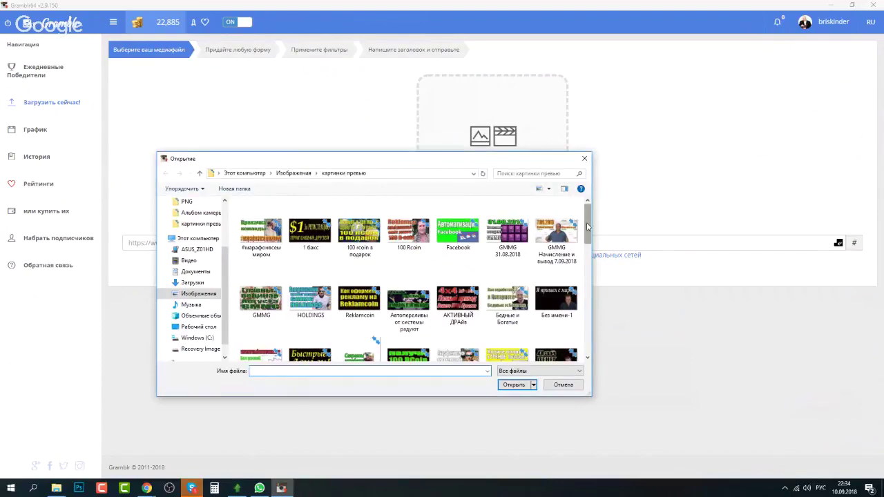
drag(587, 227, 588, 270)
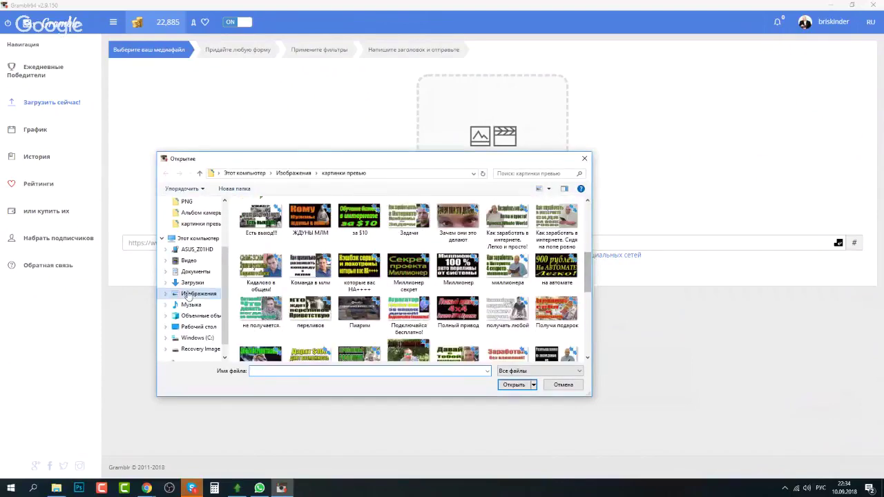
click(198, 294)
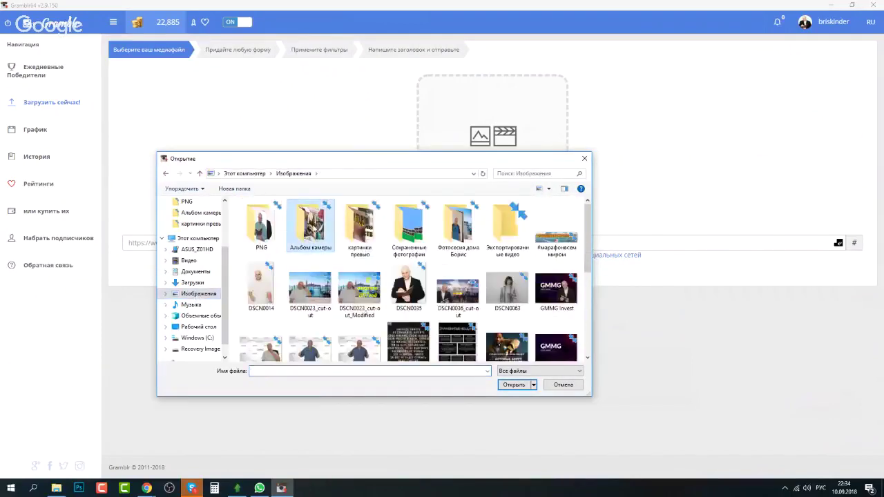
double_click(311, 224)
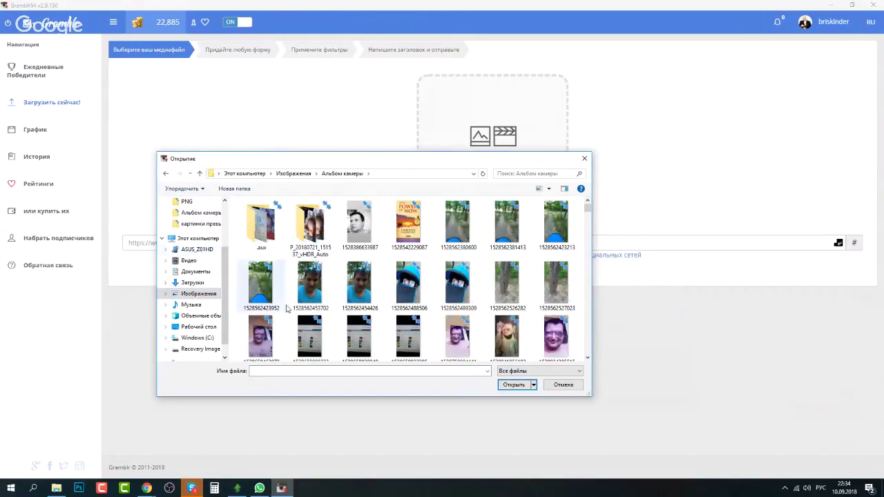
drag(587, 207, 587, 334)
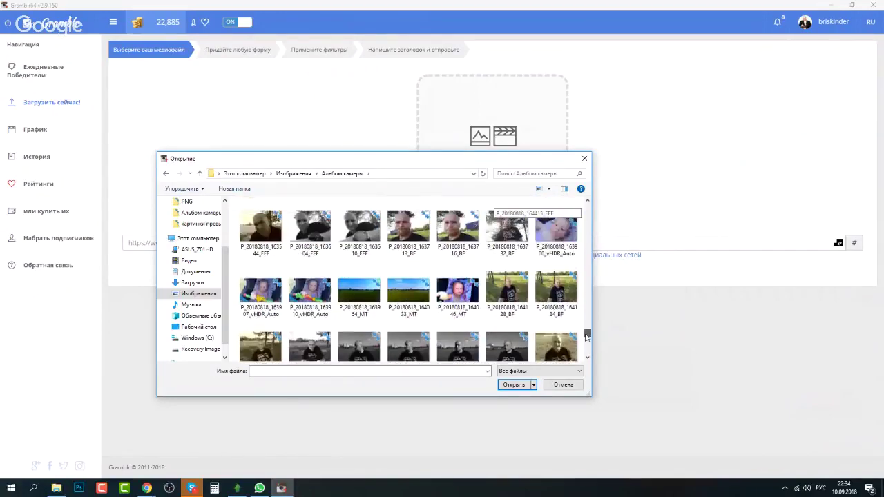
click(404, 293)
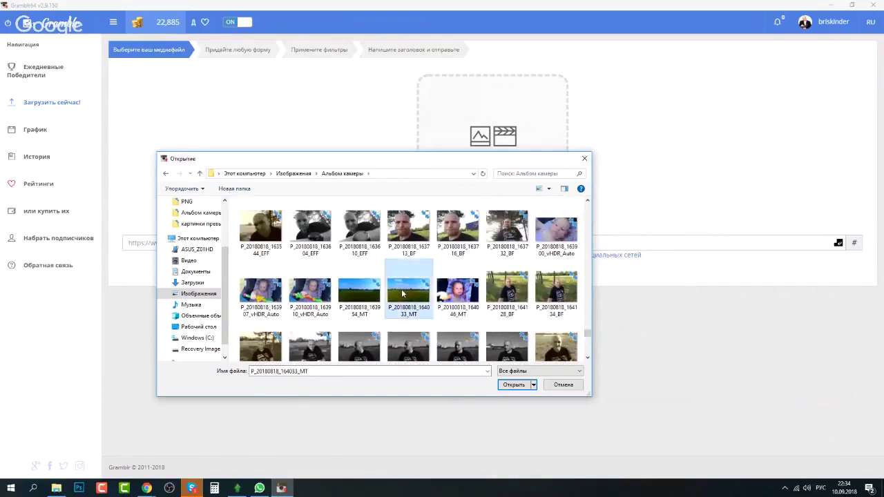
click(515, 385)
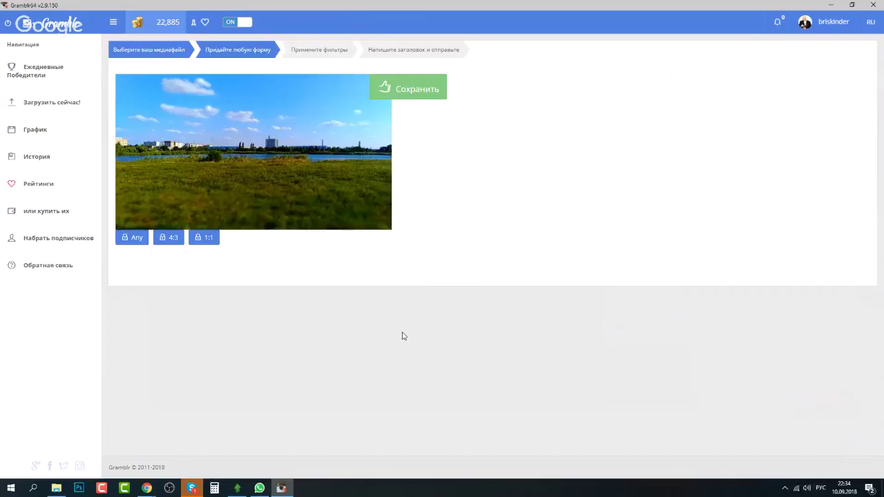
click(412, 92)
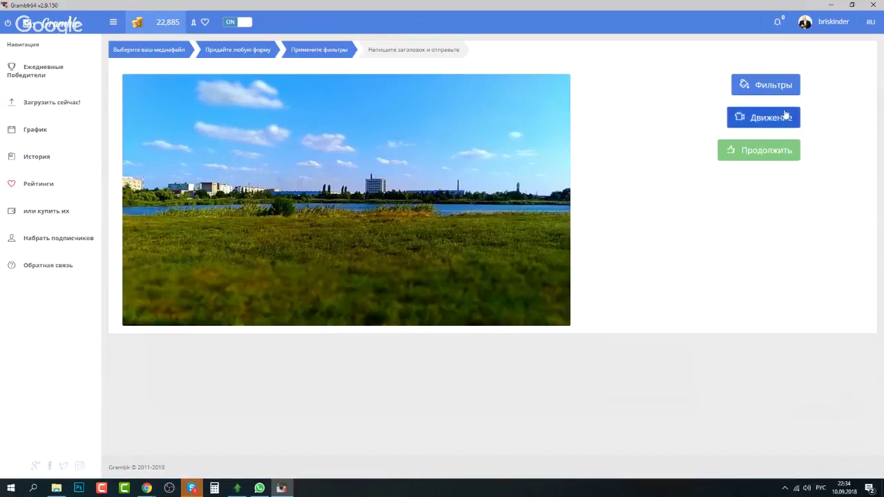
Step: Open the photo in the filter editor and try the Classic effects Soft Focus, Aqua and Laguna on it
click(762, 87)
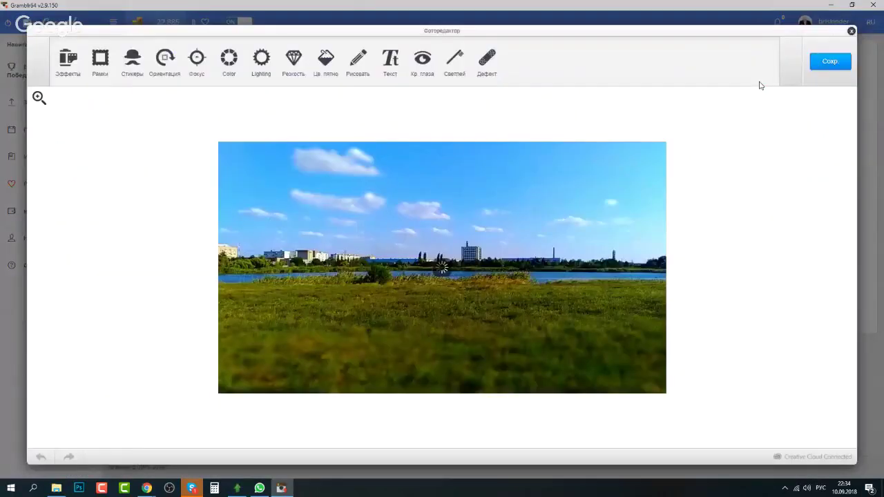
click(67, 69)
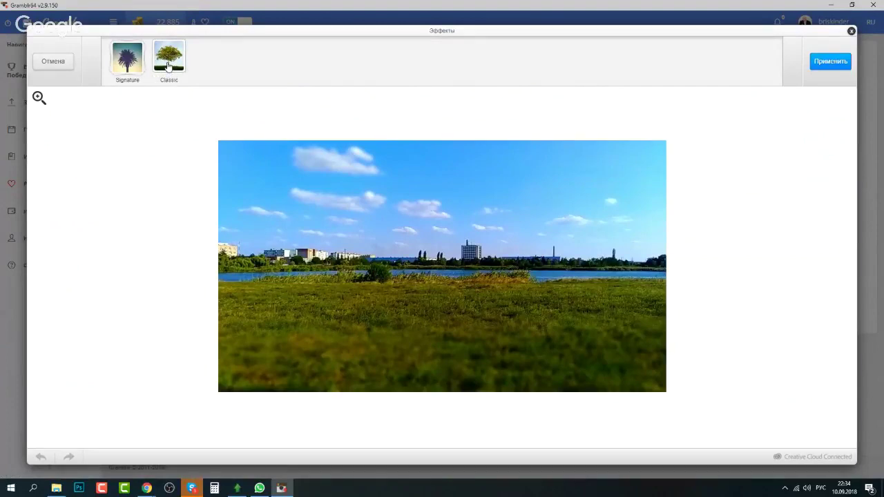
click(168, 62)
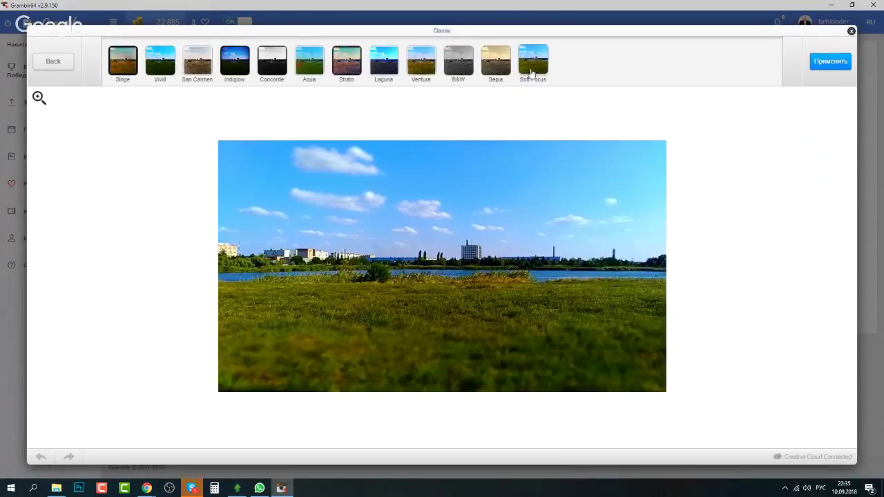
click(531, 71)
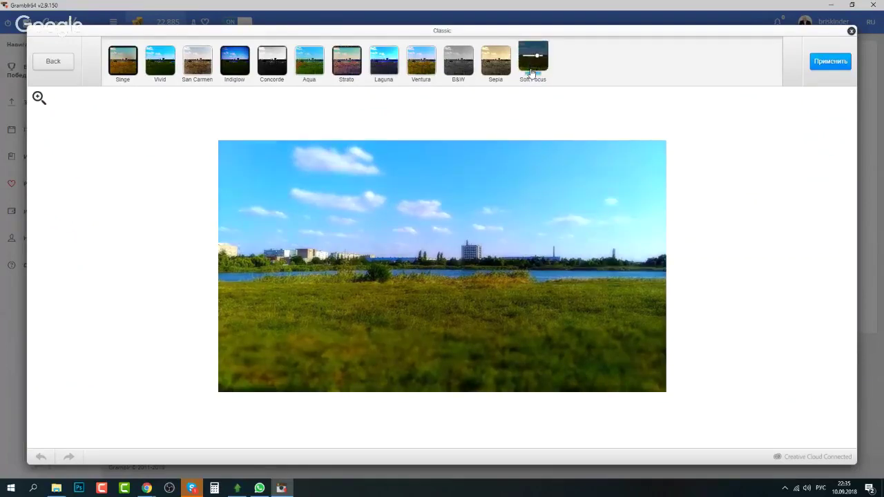
click(311, 67)
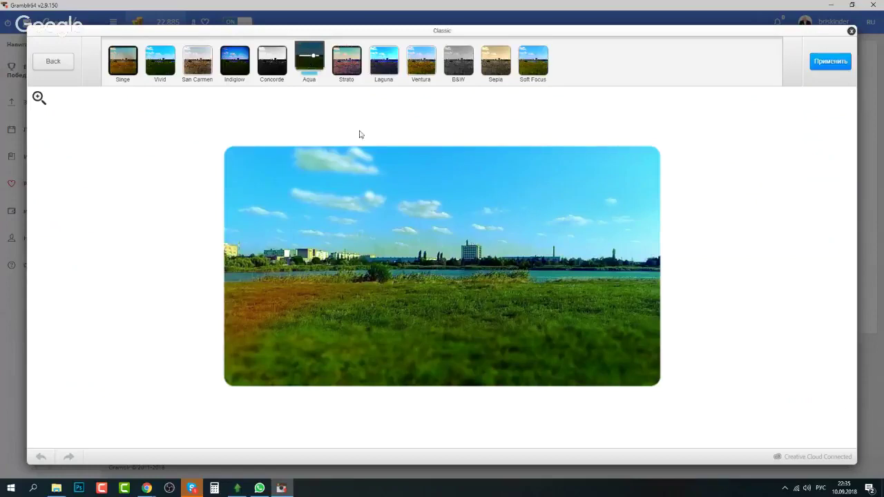
click(383, 60)
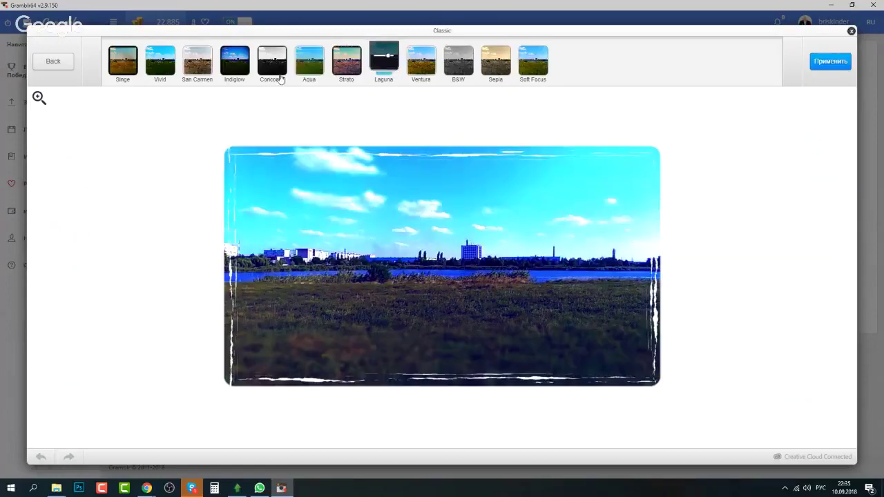
Step: Look through the Signature effects and leave the photo editor without applying any effect
click(54, 62)
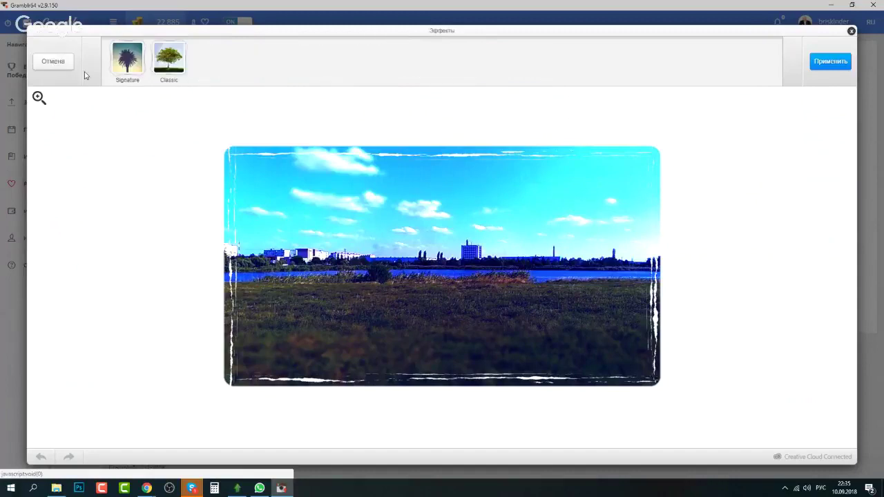
click(125, 61)
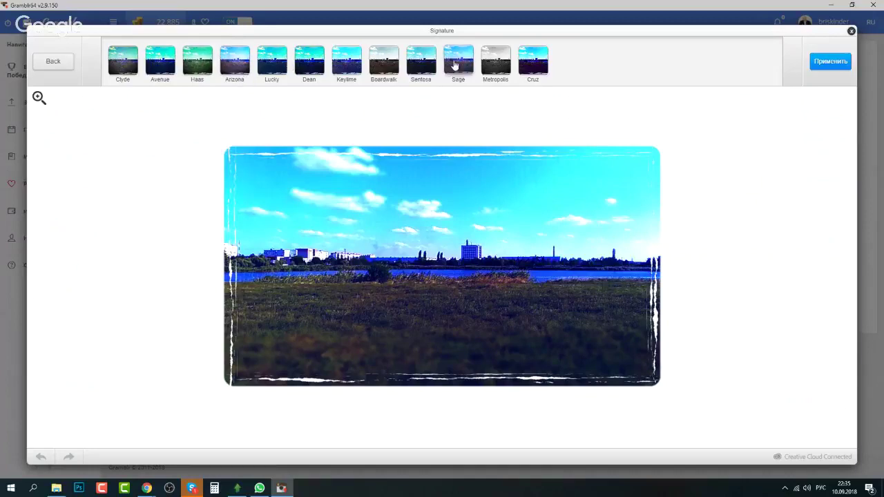
click(51, 65)
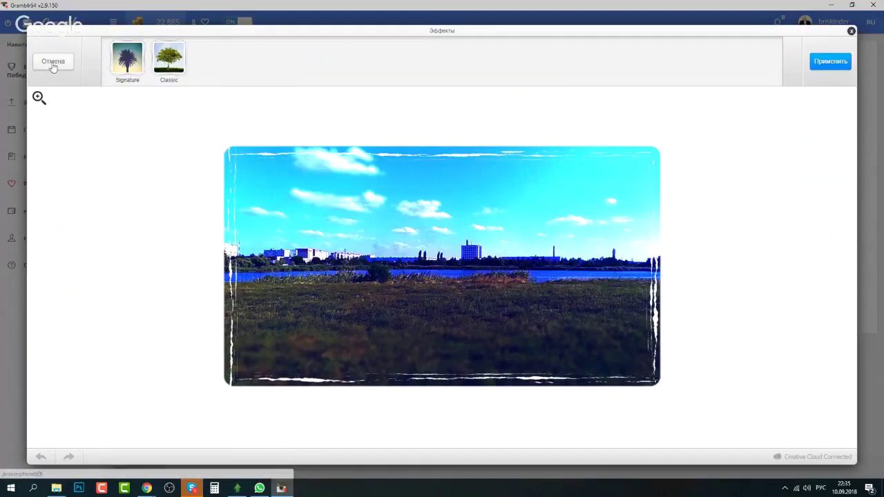
click(54, 63)
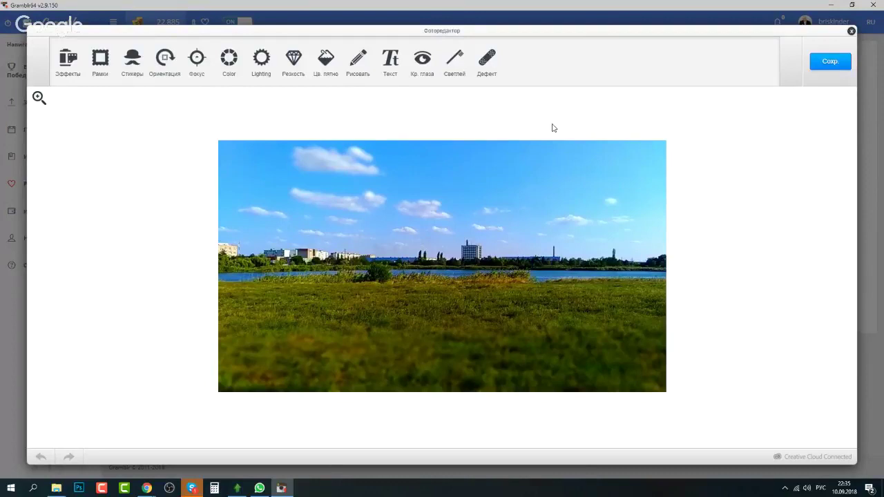
click(852, 32)
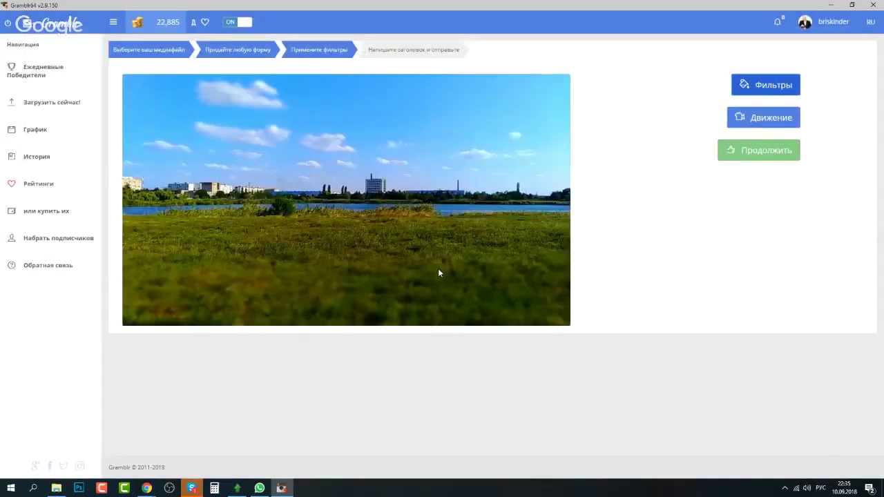
Step: Preview the photo in Движение mode, return it to Изображение and continue to the upload details
click(762, 118)
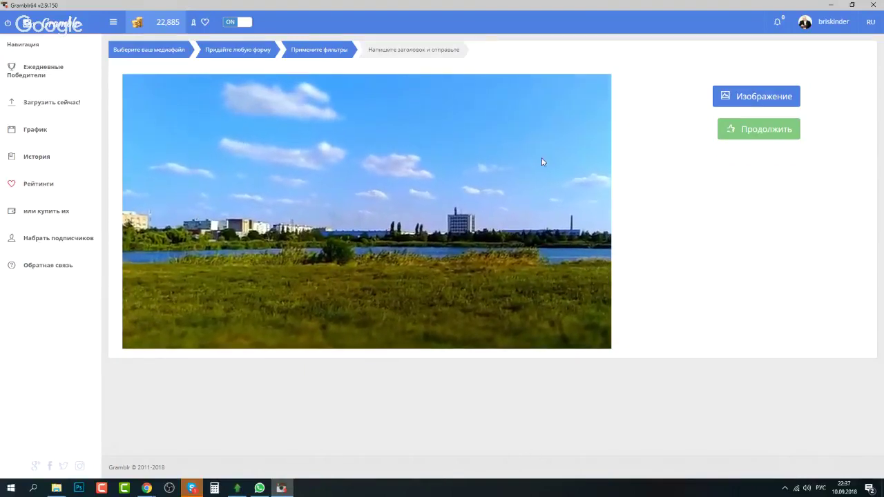
click(749, 97)
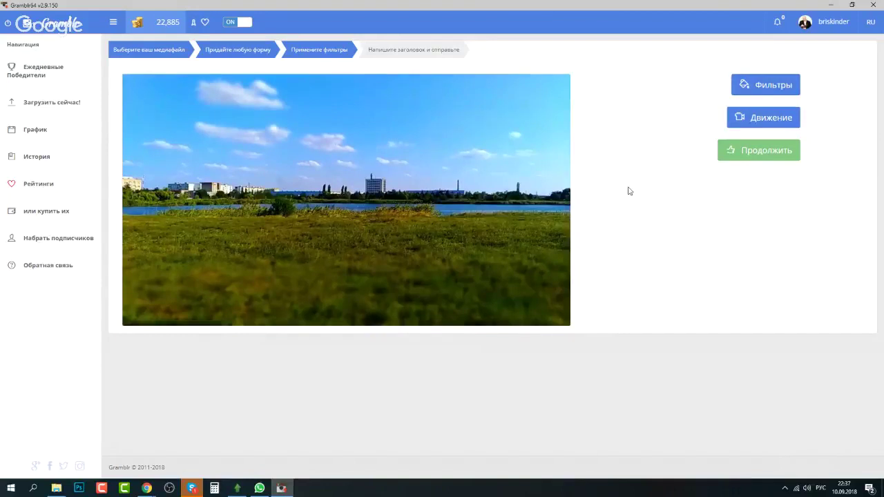
click(765, 155)
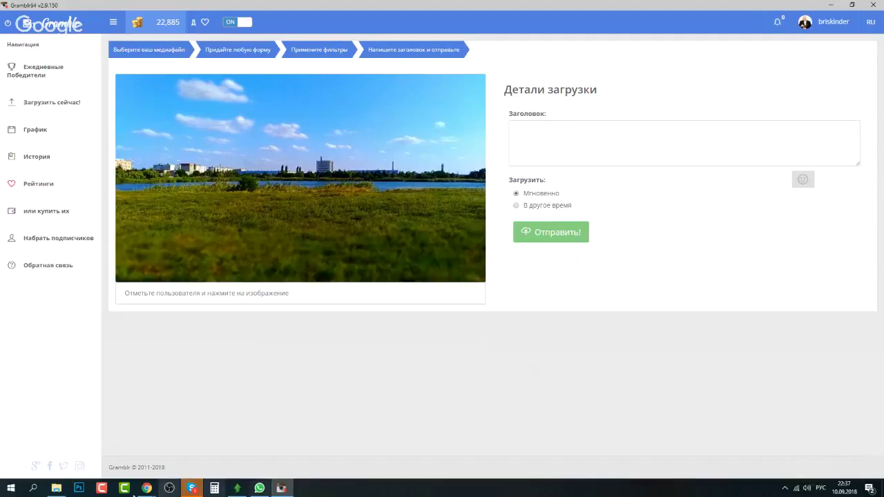
Step: Switch to Chrome, close the Instagram profile tab and search Google for инстаграм теги природа
mouse_move(146, 489)
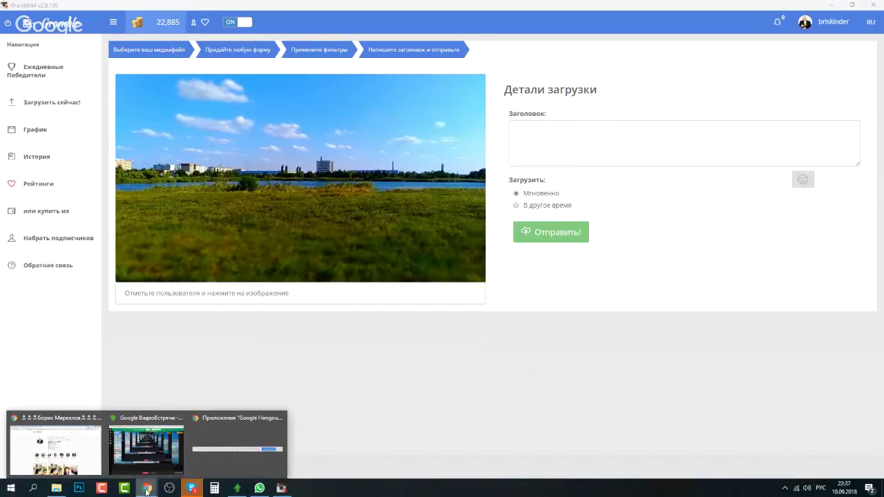
click(70, 456)
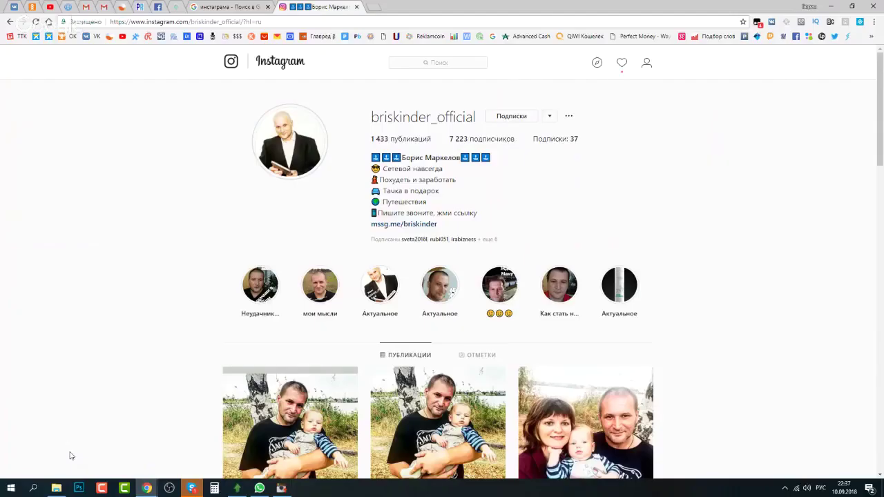
click(356, 7)
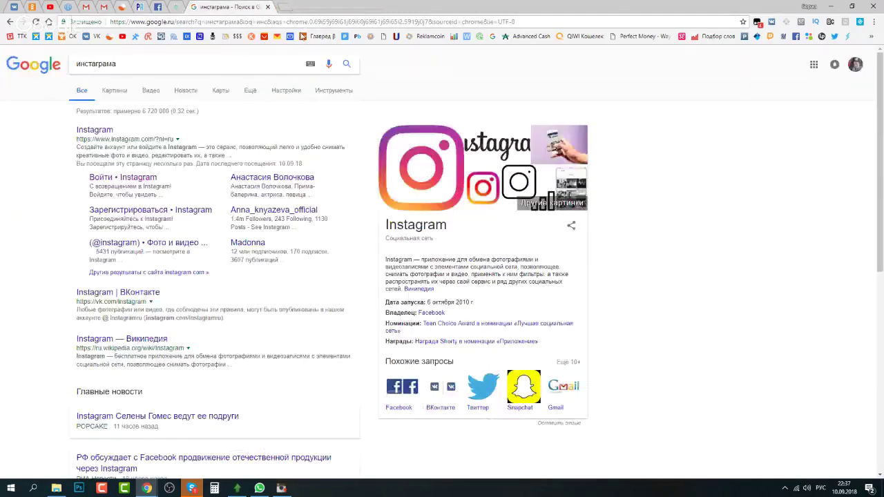
click(147, 64)
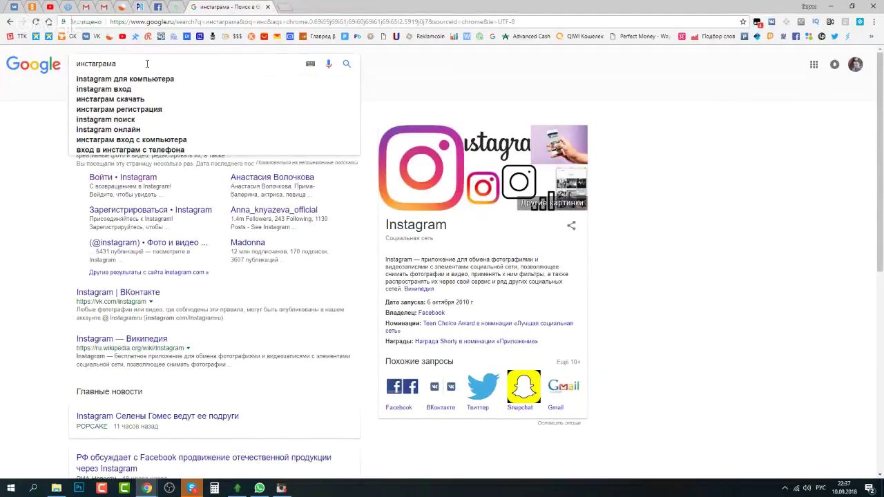
key(BackSpace)
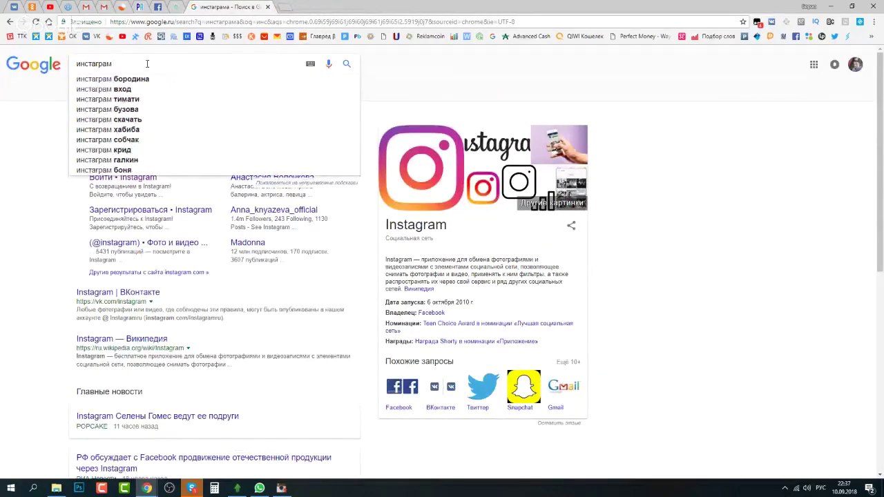
text(теги)
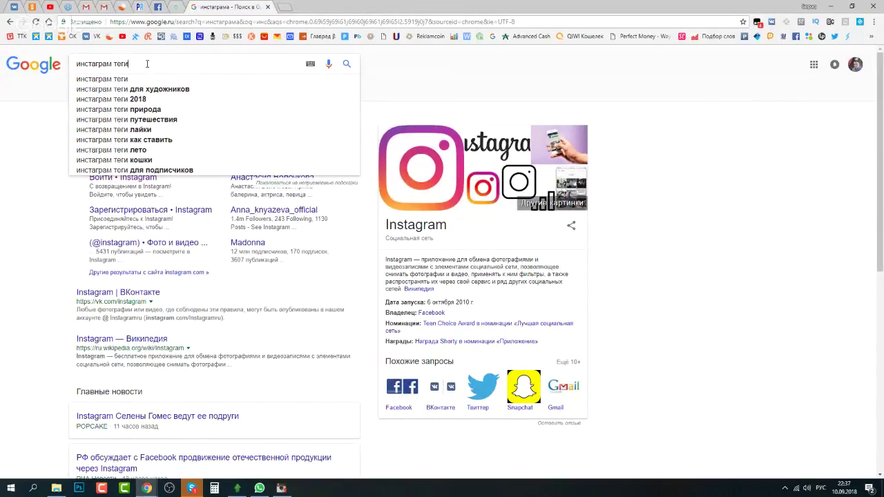
click(157, 112)
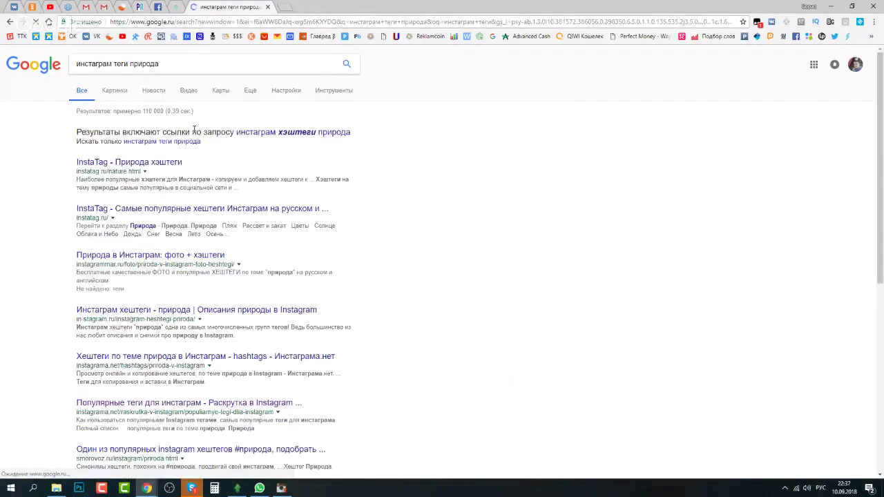
Step: Open the InstaTag result with nature hashtags and copy the whole list of English hashtags
click(110, 163)
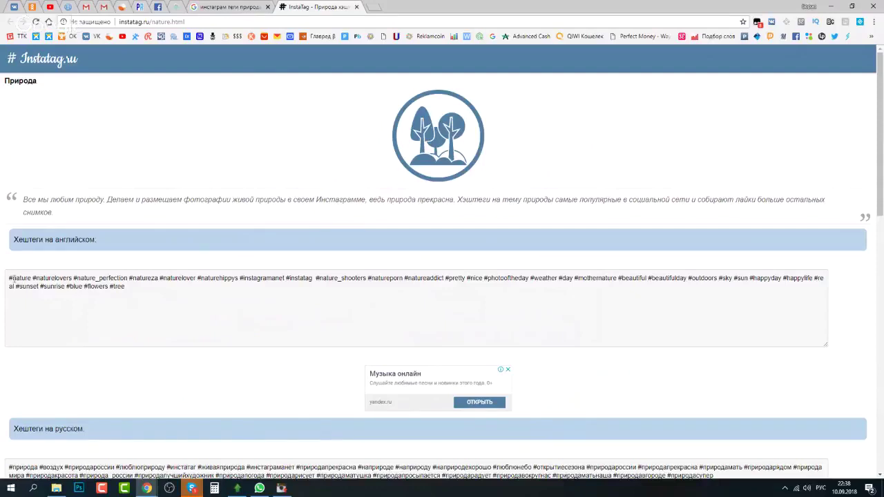
drag(10, 279, 140, 288)
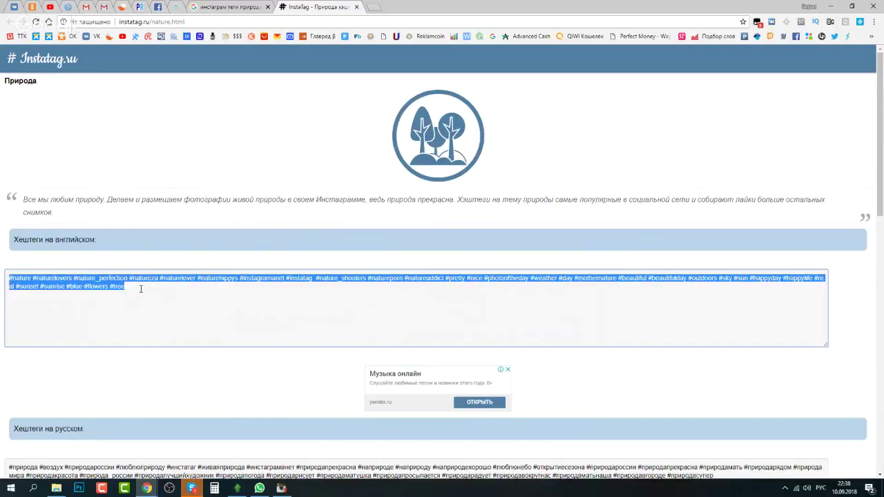
right_click(118, 286)
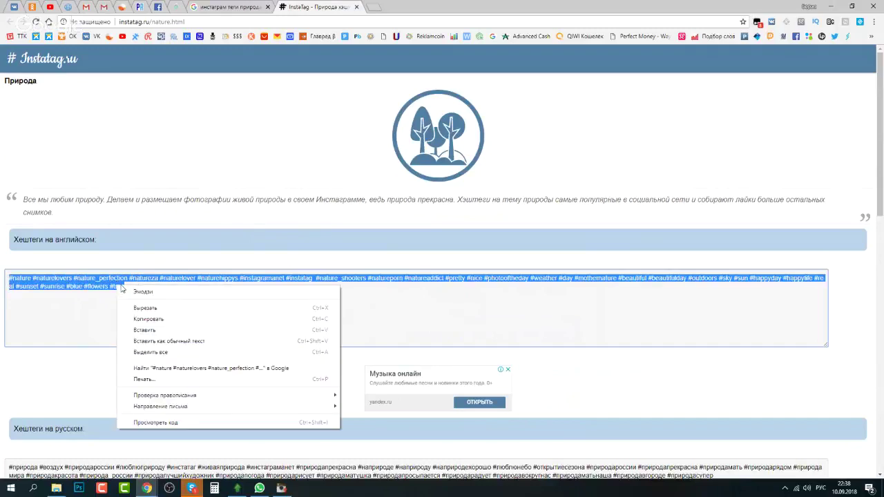
click(166, 321)
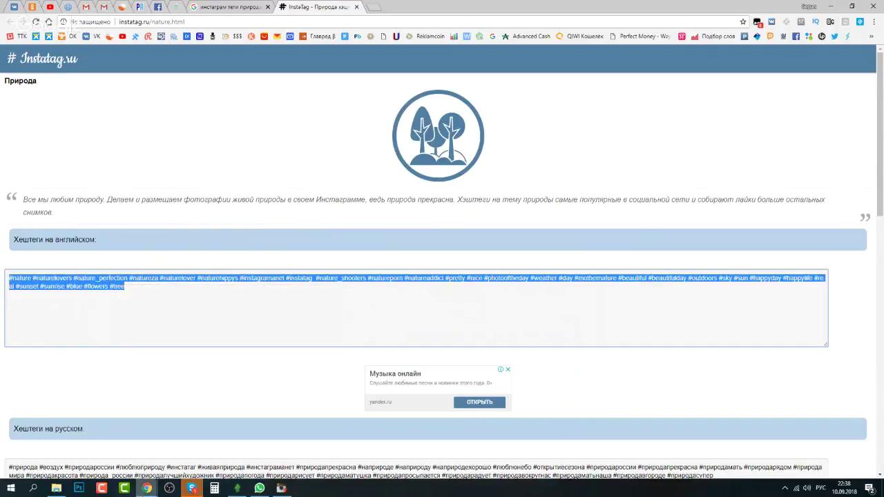
Step: Switch to Gramblr and paste the copied nature hashtags into the photo's Заголовок field
mouse_move(150, 490)
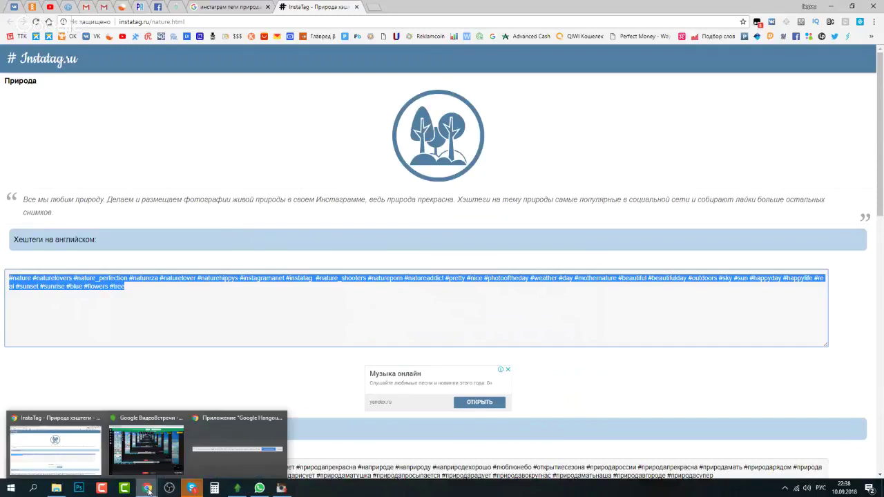
click(281, 488)
click(513, 134)
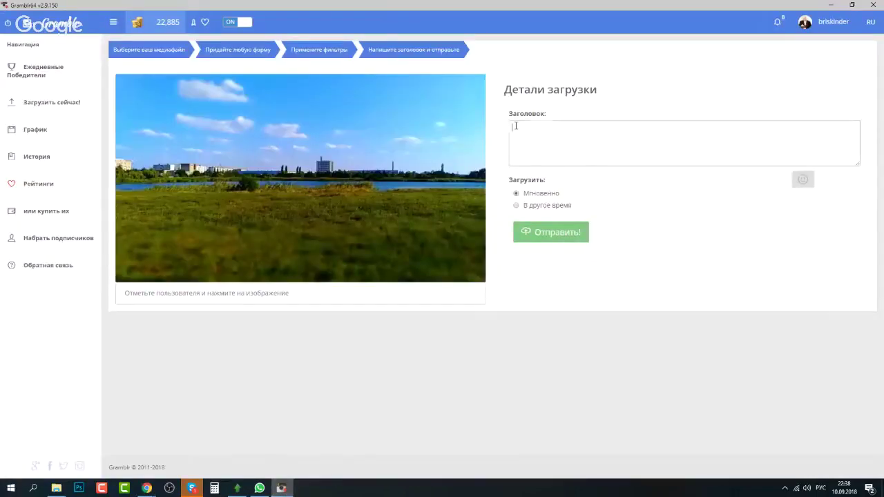
right_click(515, 128)
click(572, 203)
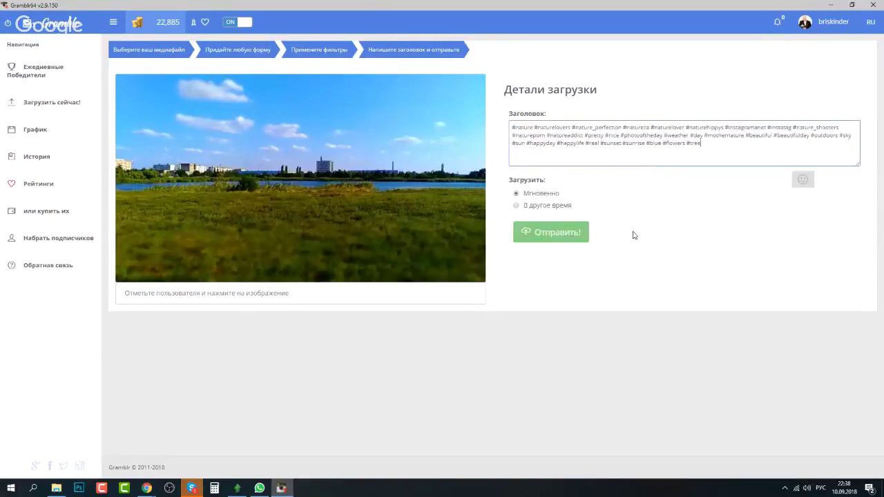
Step: Add the line "Люблю фотографировать" above the hashtags in the photo's caption
click(513, 127)
key(Return)
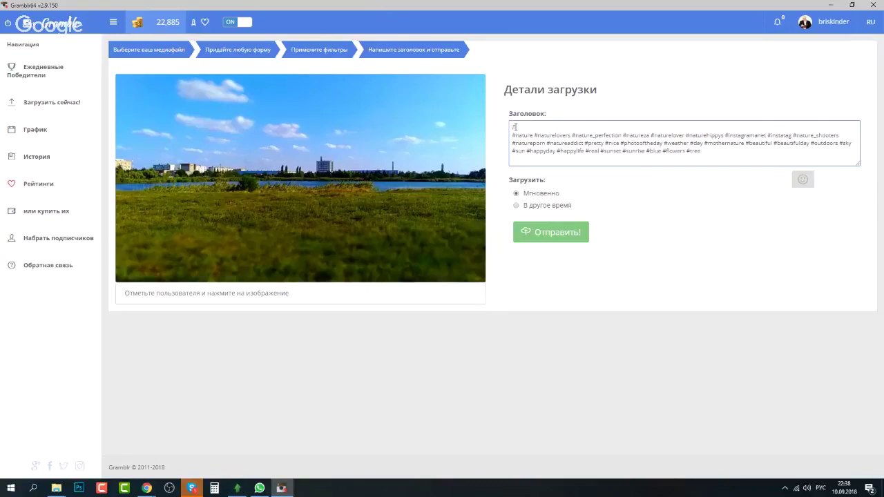
text(юблю фотографировать)
Step: Find the signed-in account by its username and tag it on the photo
click(171, 293)
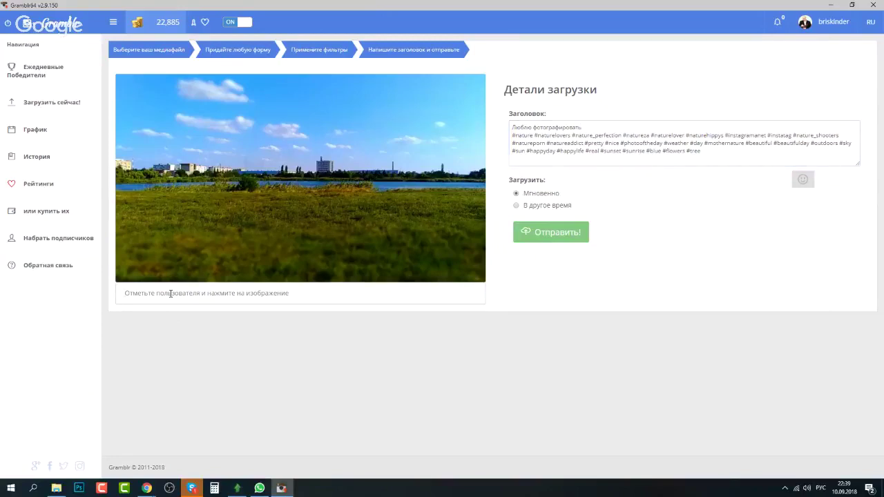
key(alt+shift)
text(b)
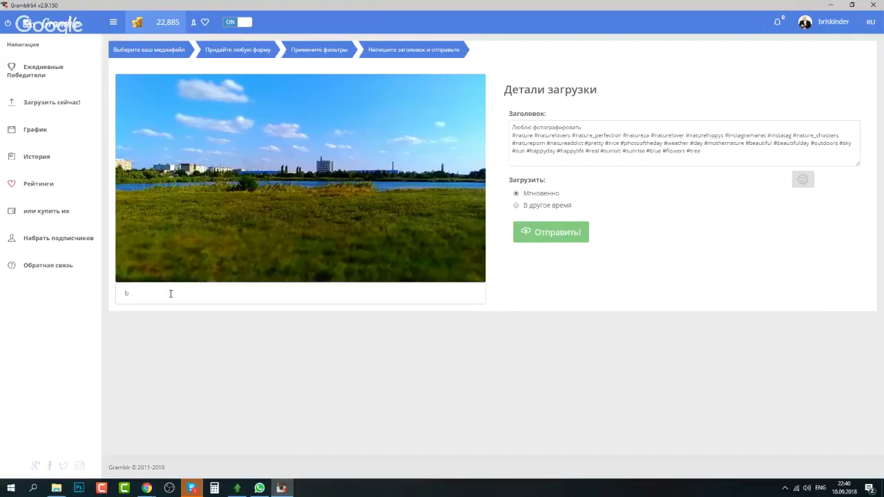
text(riskinder)
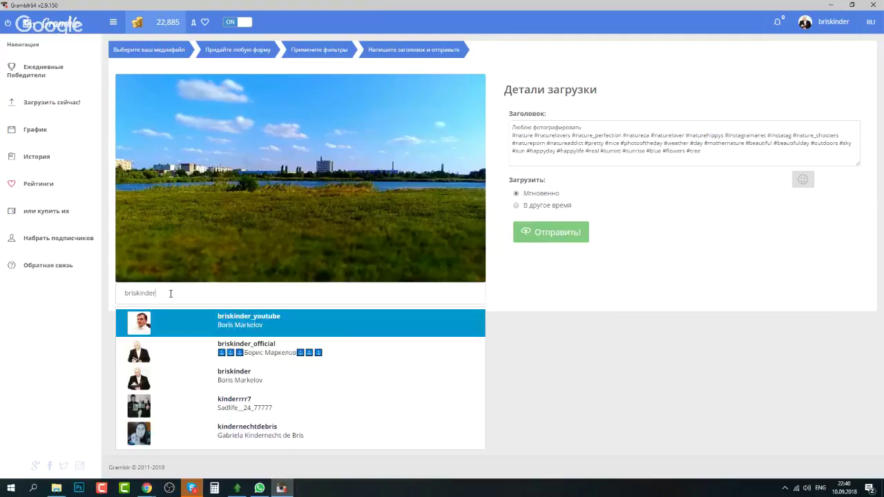
click(226, 376)
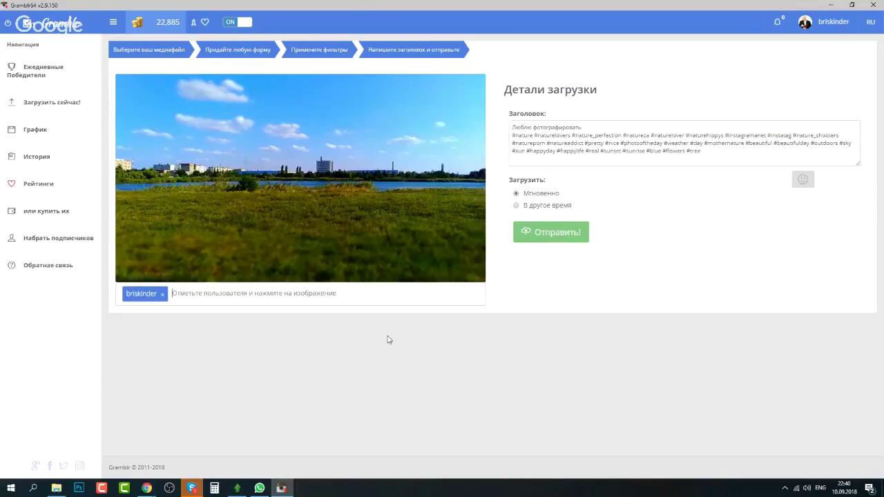
Step: Publish the photo immediately and accept the free likes offer for it
click(549, 235)
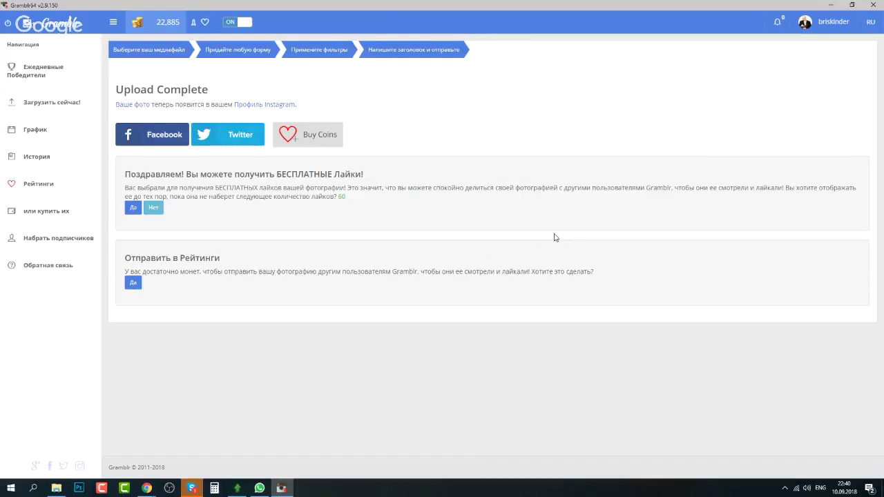
click(132, 208)
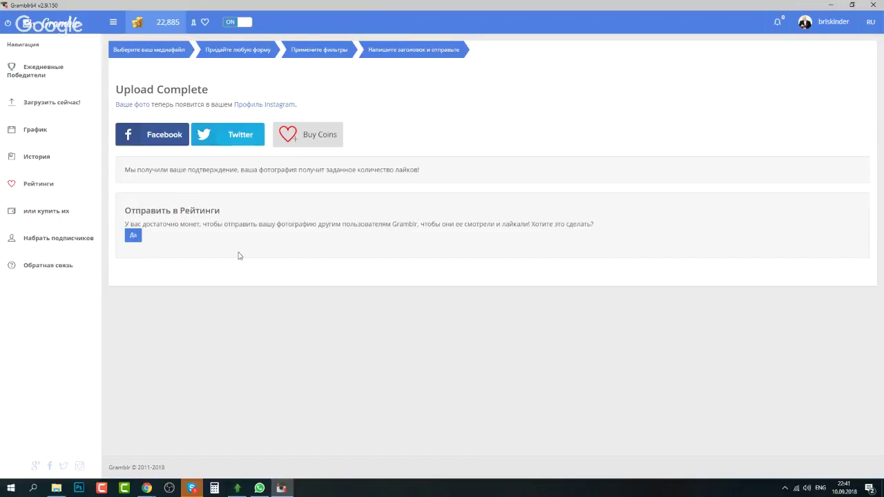
Step: Share the published photo on Facebook with everyone and check the shared post in the news feed
click(155, 139)
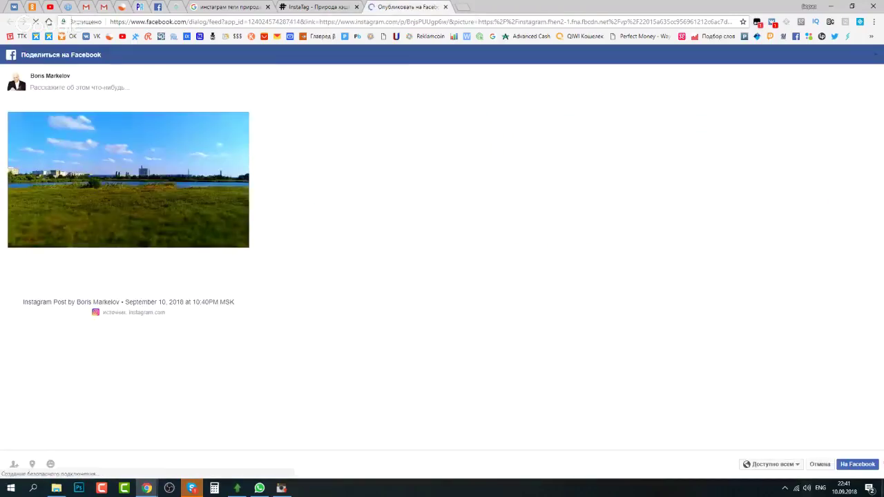
click(856, 465)
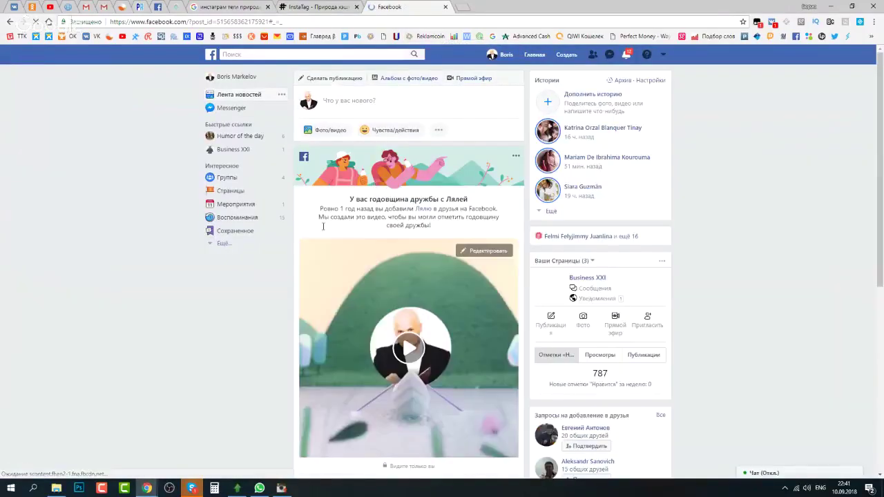
scroll(339, 274, down, 4)
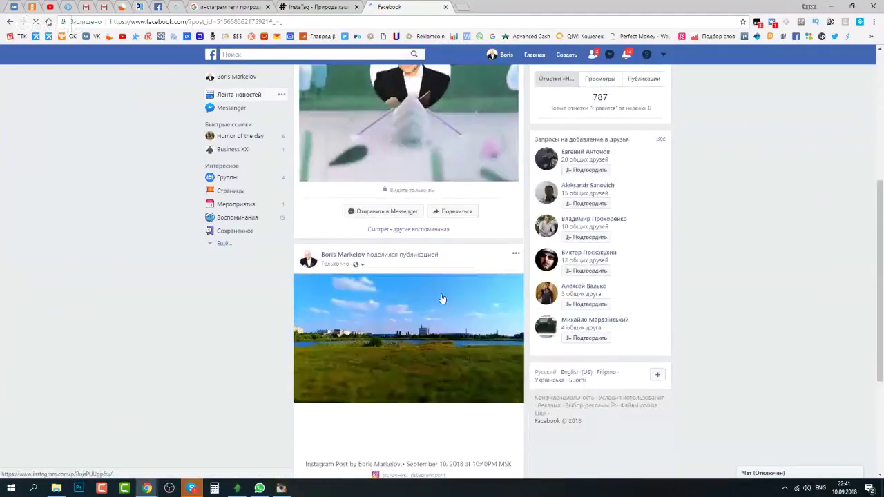
scroll(394, 373, down, 2)
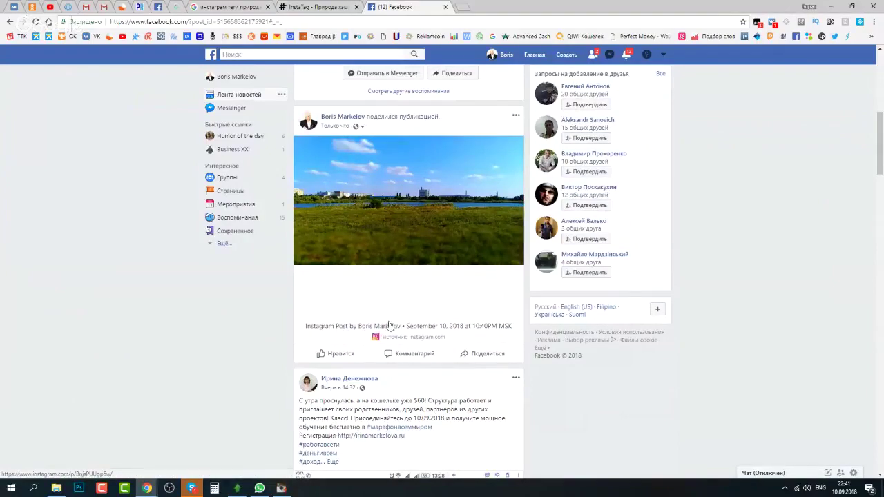
Step: Close the Facebook and InstaTag tabs and switch back to Gramblr
click(445, 7)
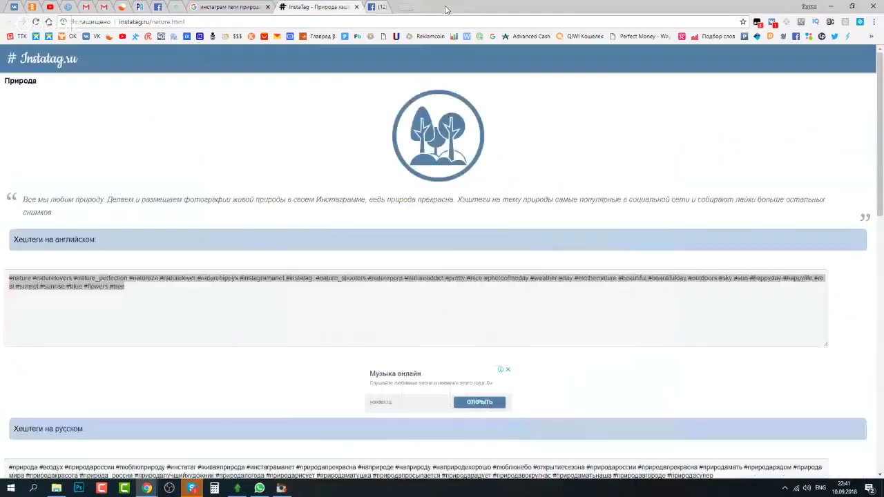
click(357, 7)
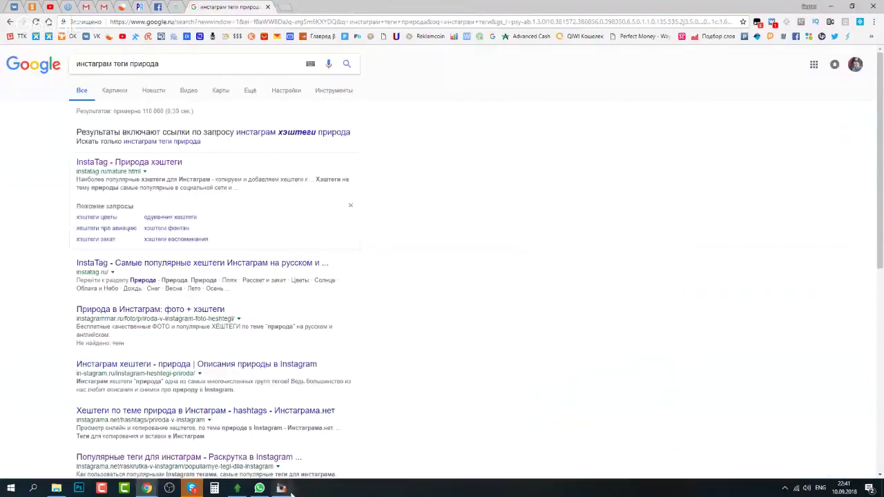
click(281, 488)
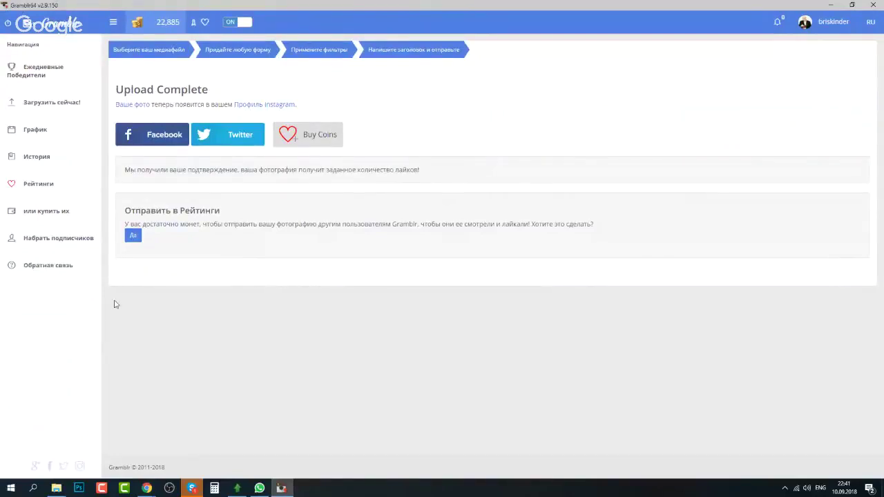
Step: In Набрать подписчиков, remove the last hashtag from the list and begin a new one with #
click(40, 237)
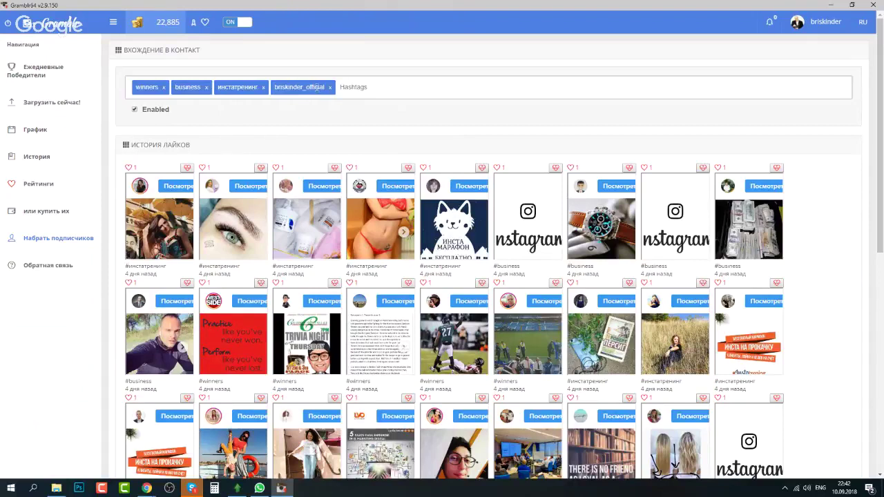
click(329, 87)
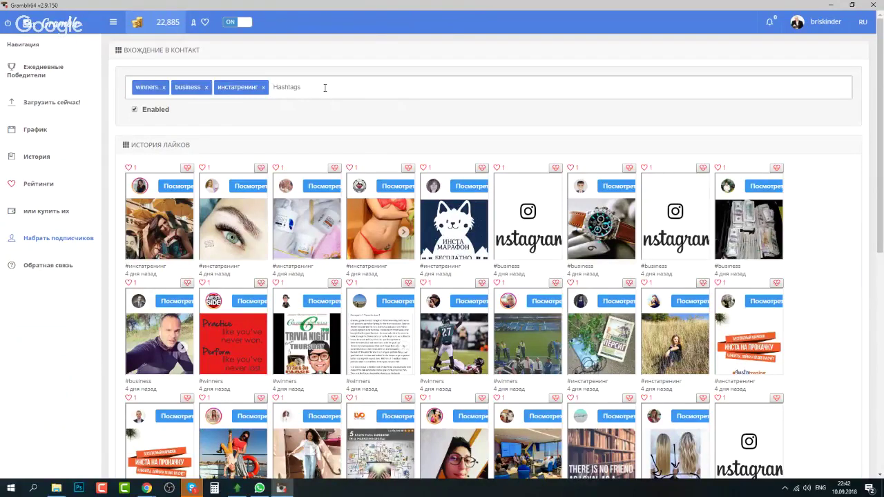
text(#)
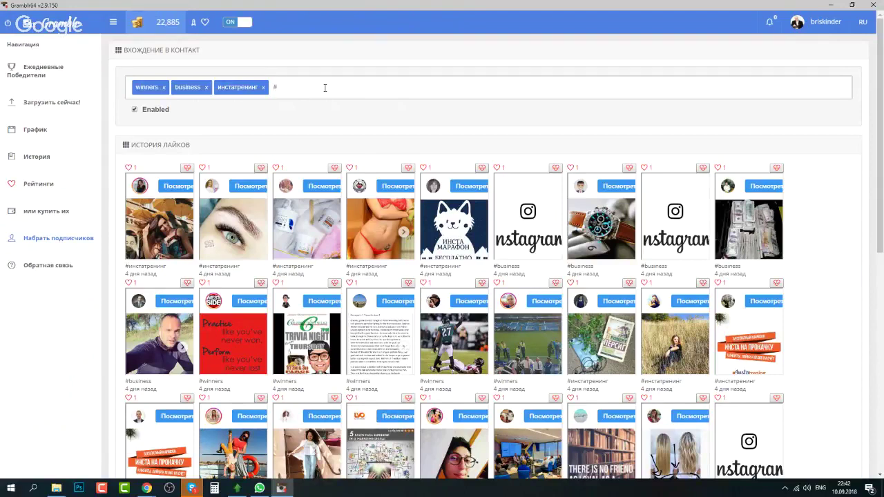